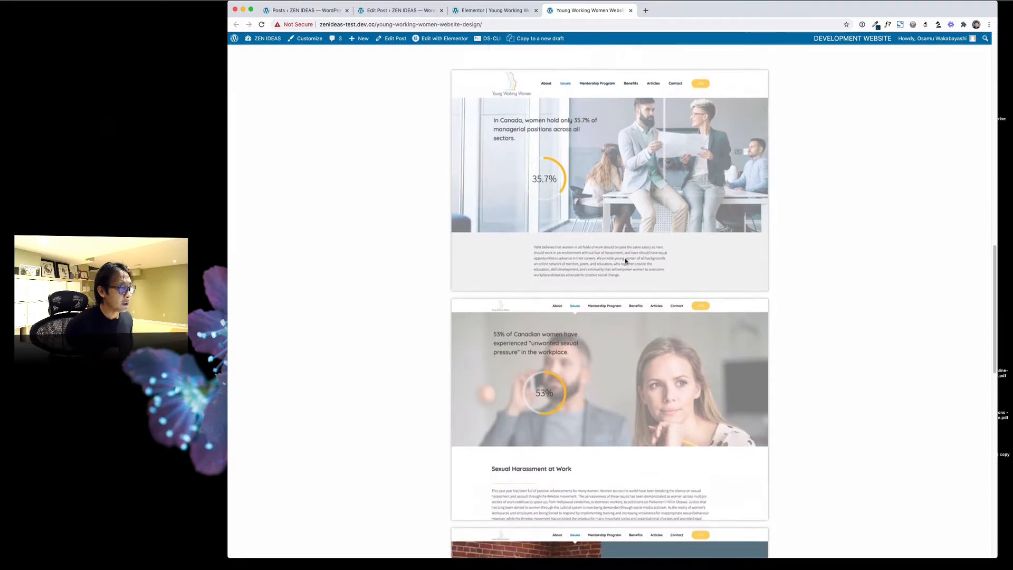
- Review the published portfolio page, and in the Elementor editor set the hero heading's title to the dynamic Post Title tag
scroll(626, 261, "down", 1)
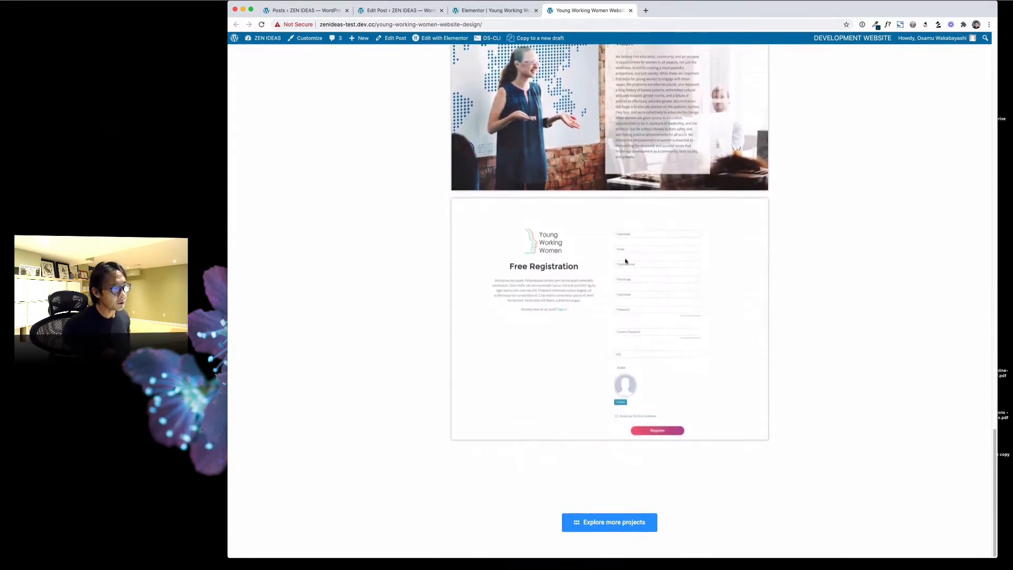
scroll(606, 509, "up", 20)
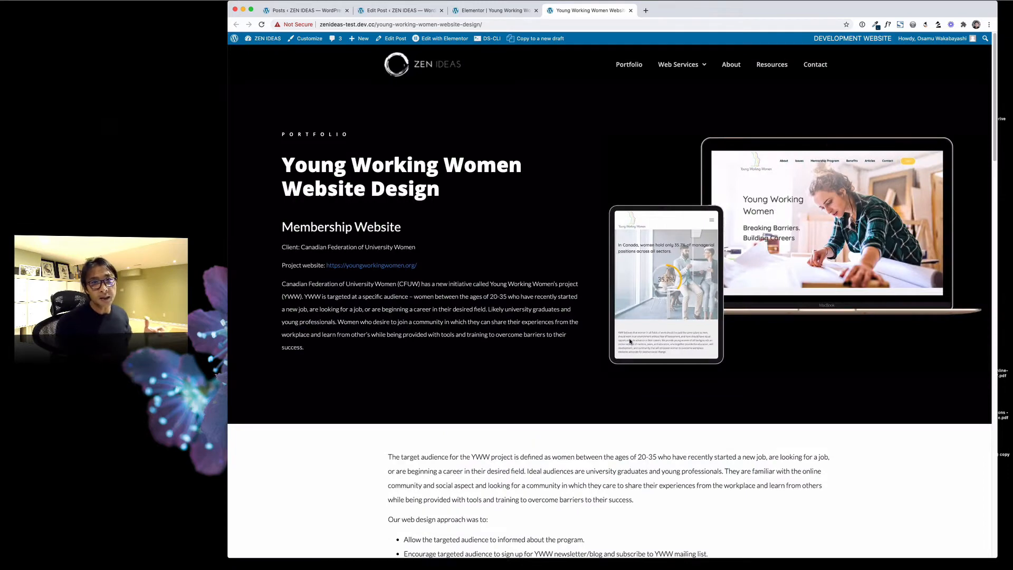
left_click(496, 11)
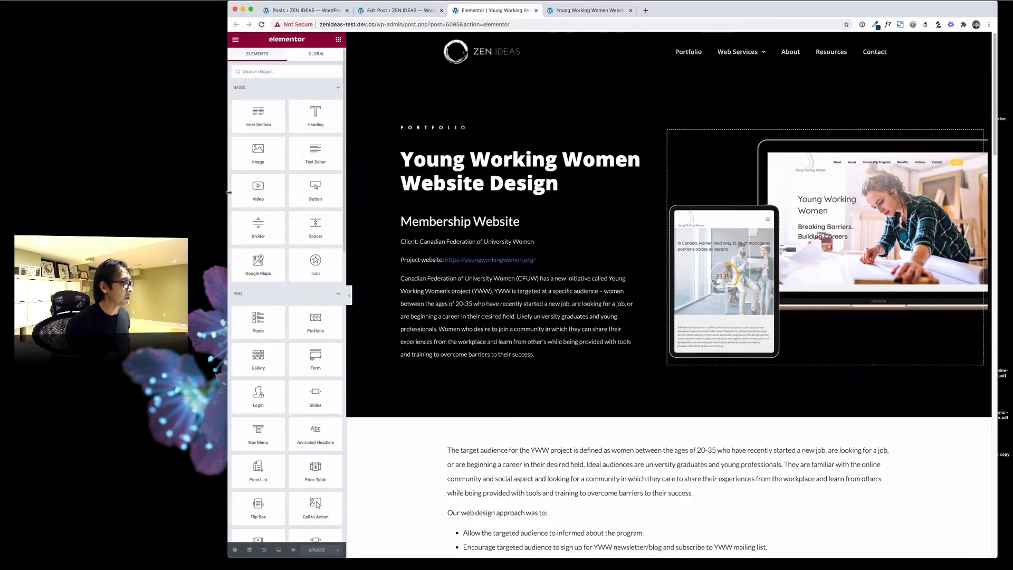
left_click_drag(229, 195, 175, 189)
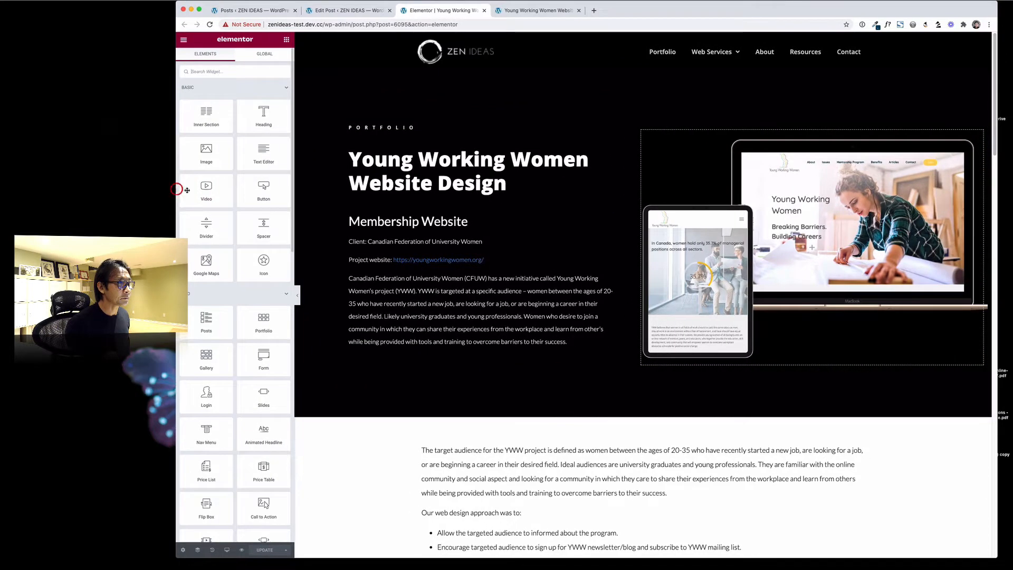
left_click(543, 162)
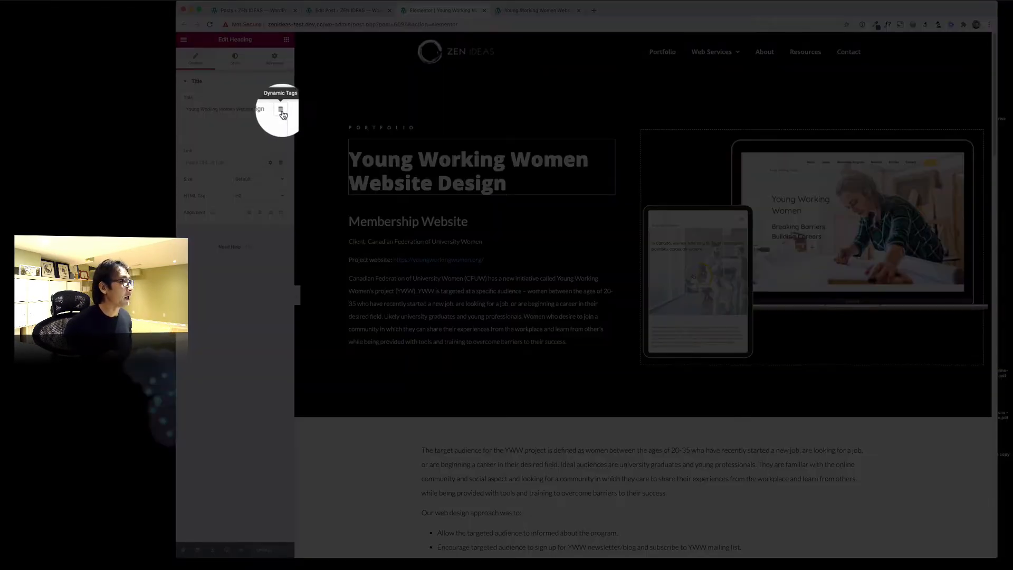
left_click(282, 113)
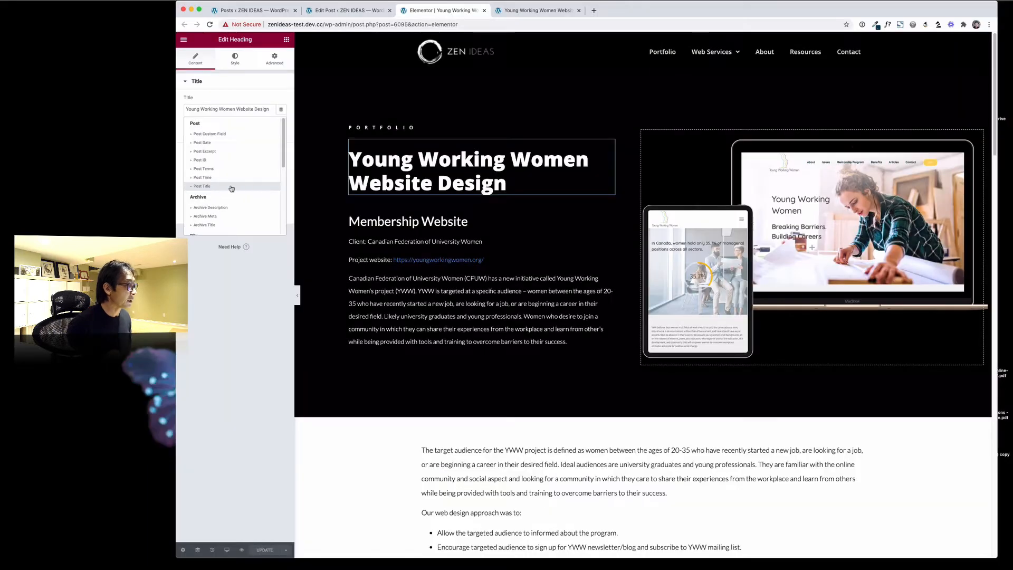
left_click(231, 187)
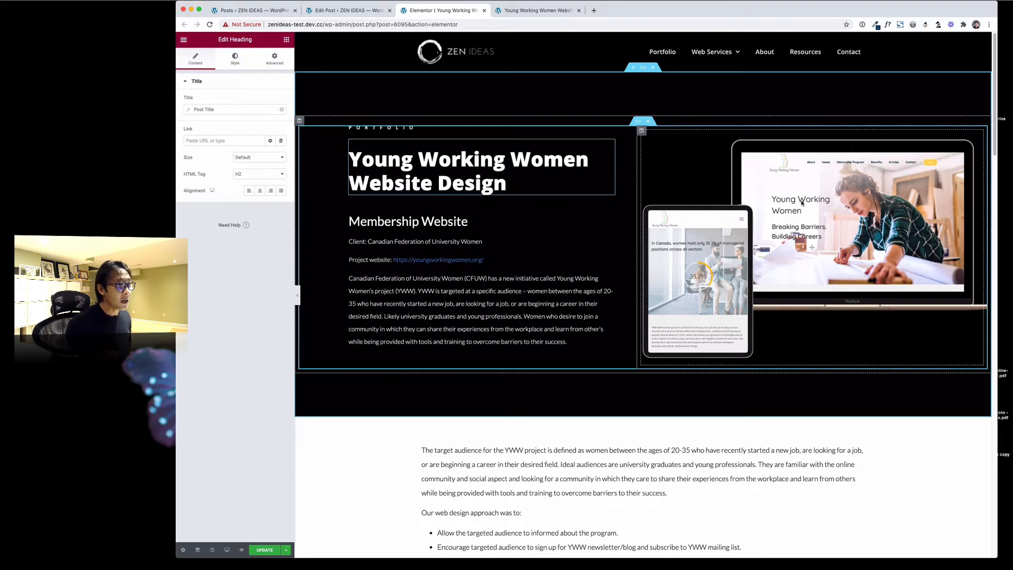
- Set the background image of the hero's image column to the dynamic Featured Image tag and update the page
left_click(641, 131)
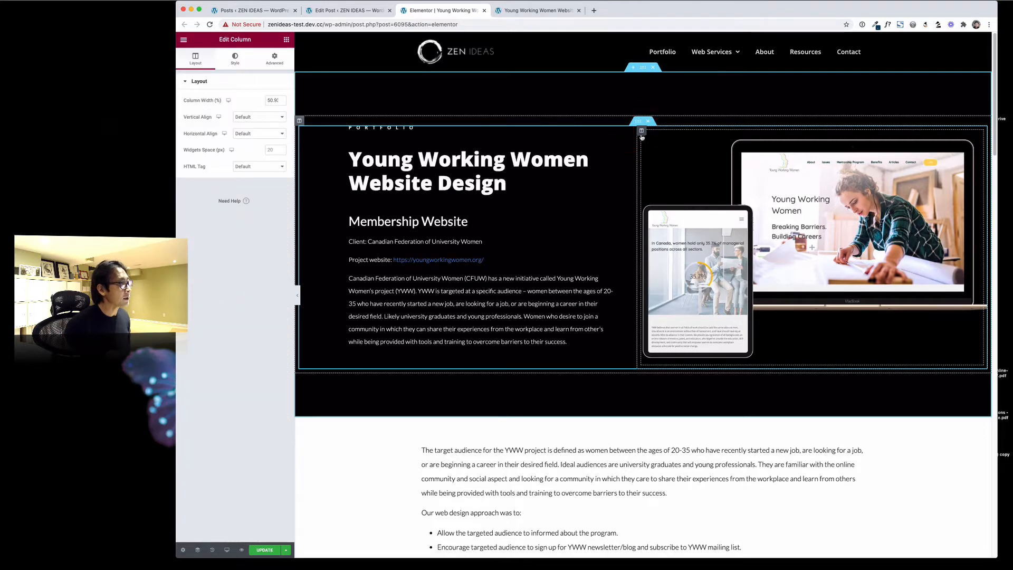
left_click(238, 63)
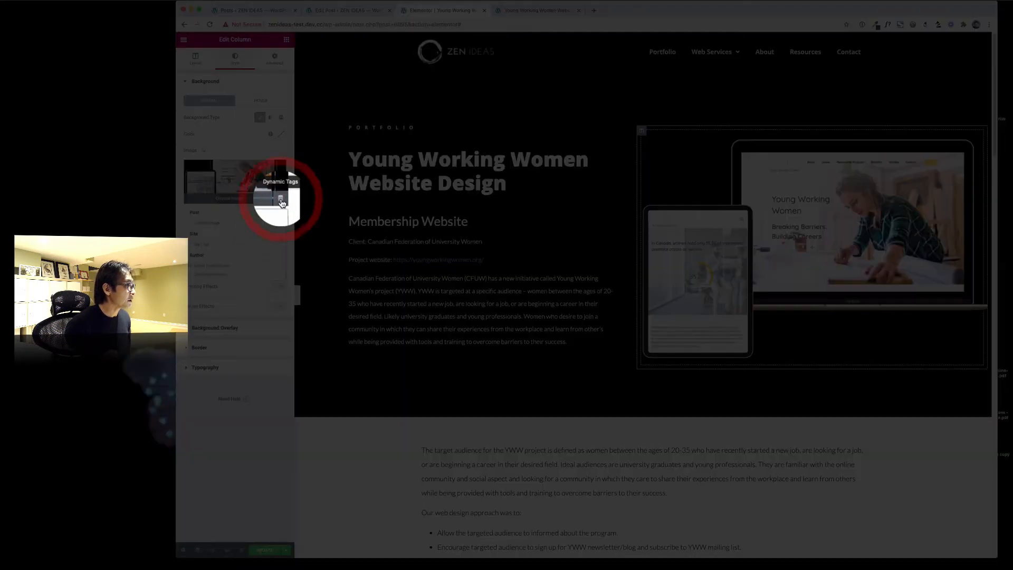
left_click(281, 202)
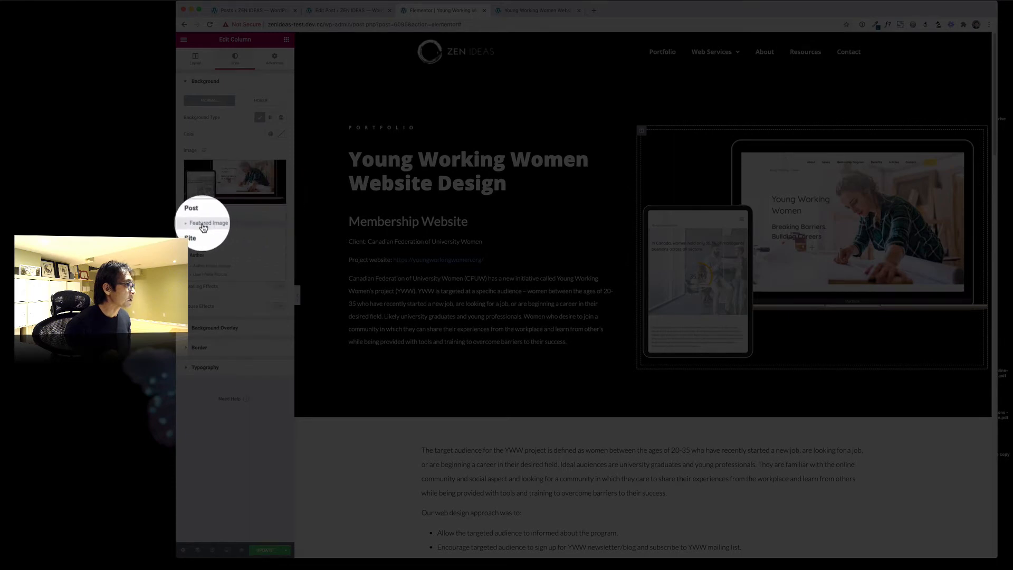
left_click(207, 224)
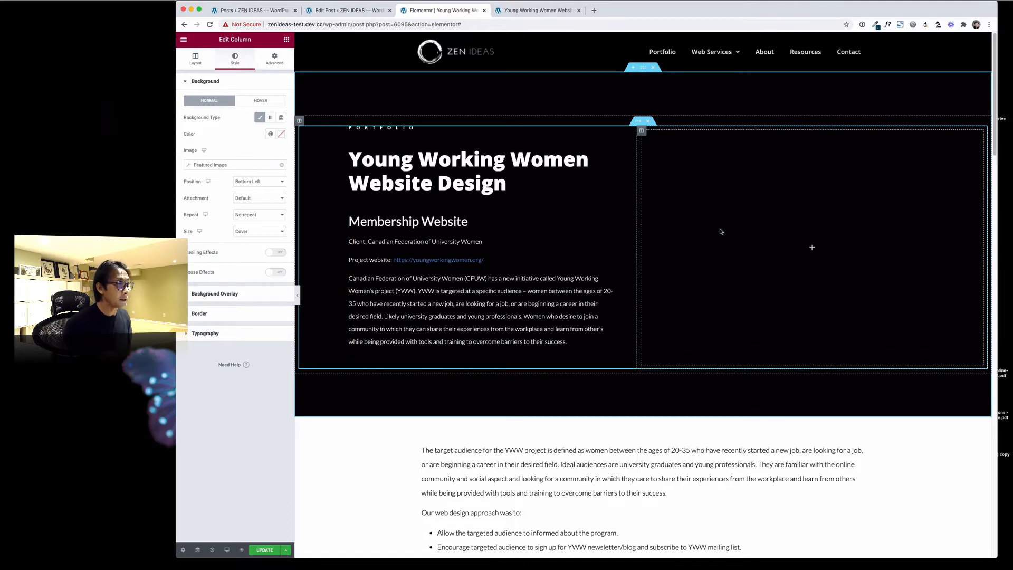
scroll(719, 231, "down", 3)
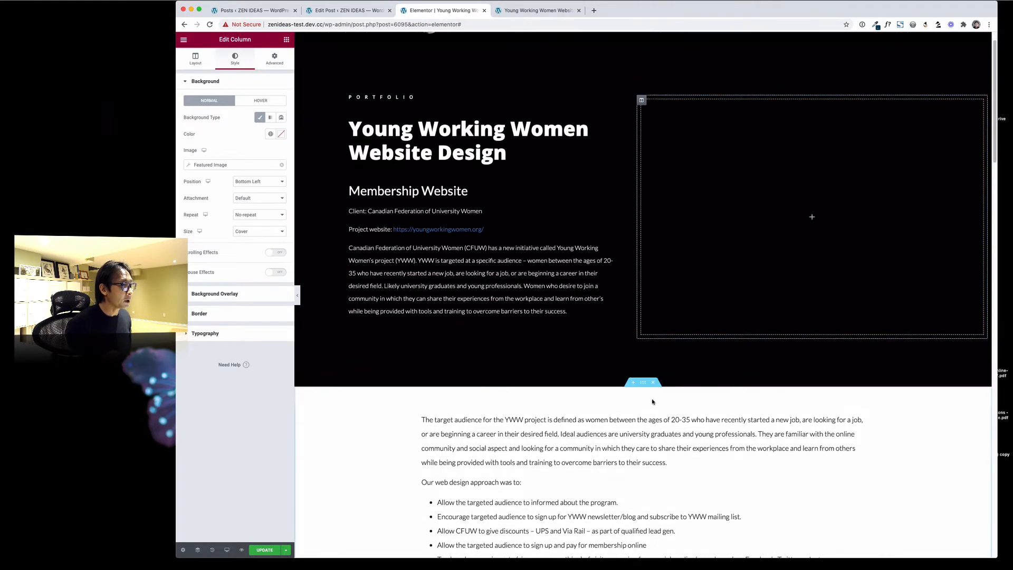
scroll(652, 403, "down", 4)
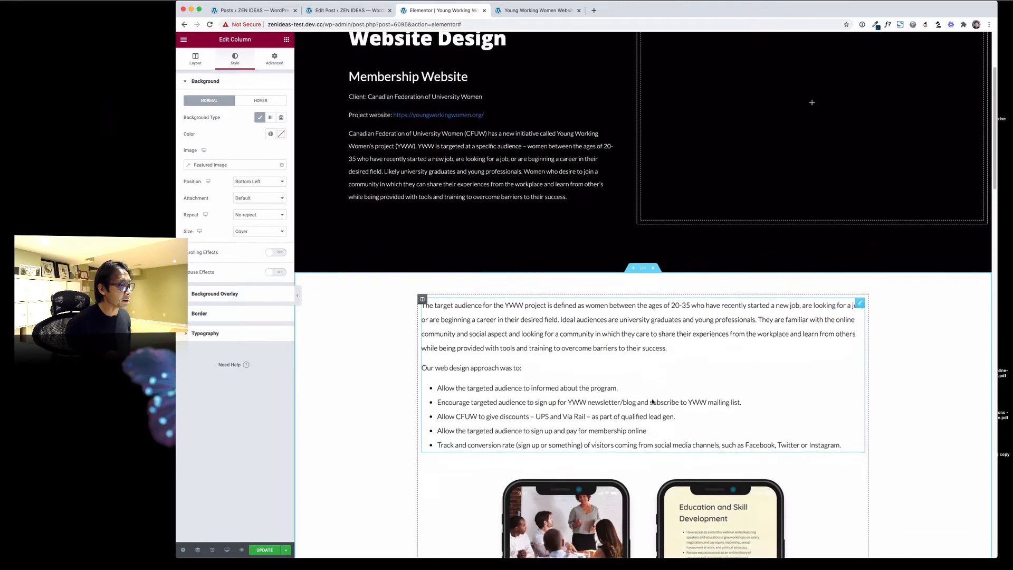
scroll(652, 399, "down", 2)
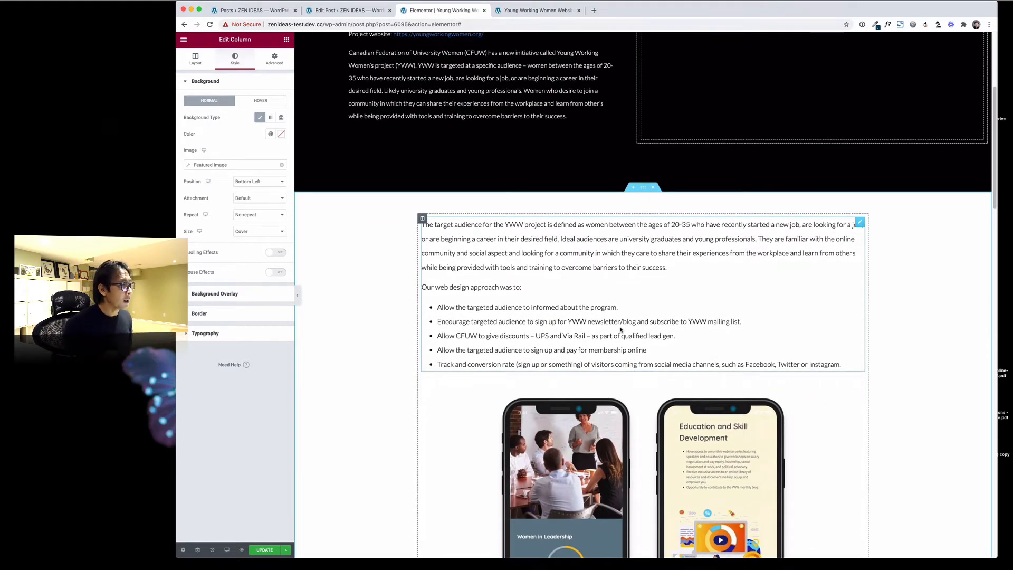
scroll(621, 330, "down", 3)
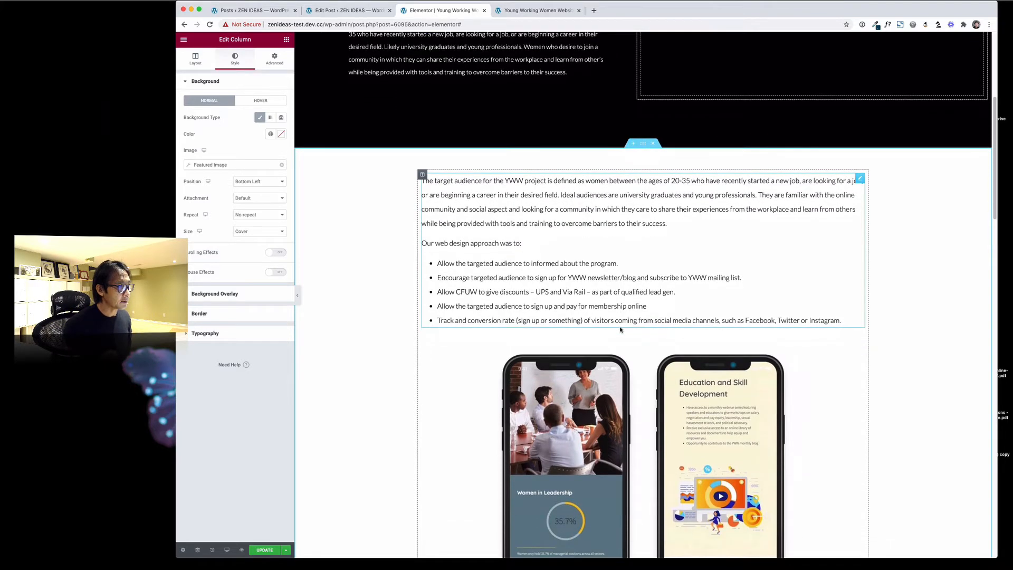
scroll(620, 330, "down", 9)
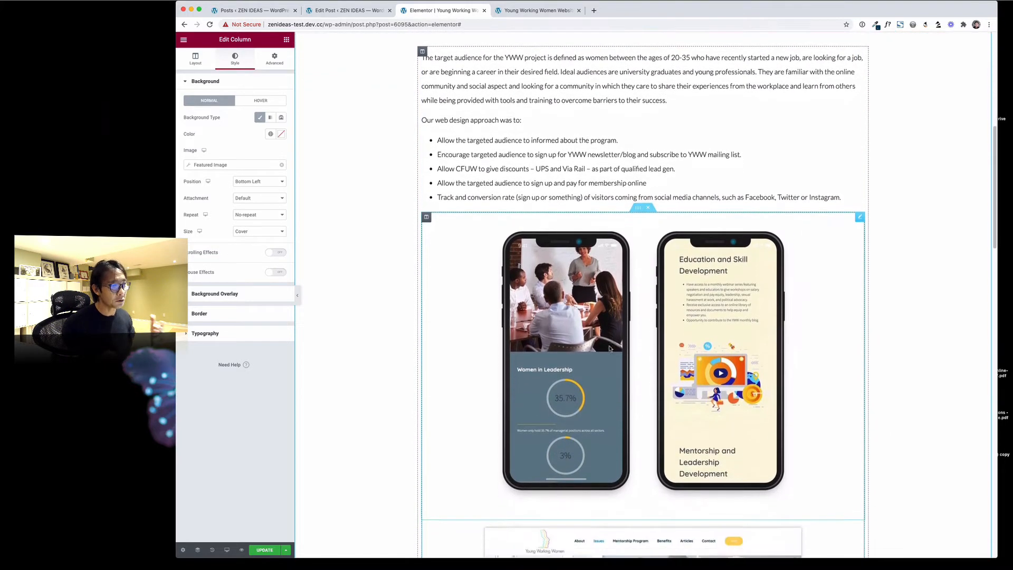
scroll(609, 348, "up", 18)
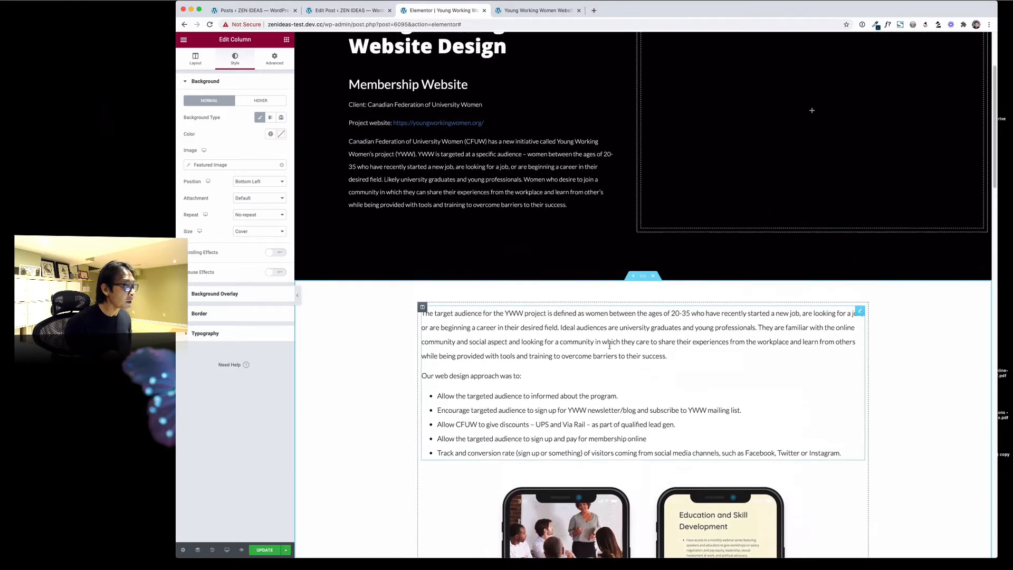
scroll(609, 346, "up", 1)
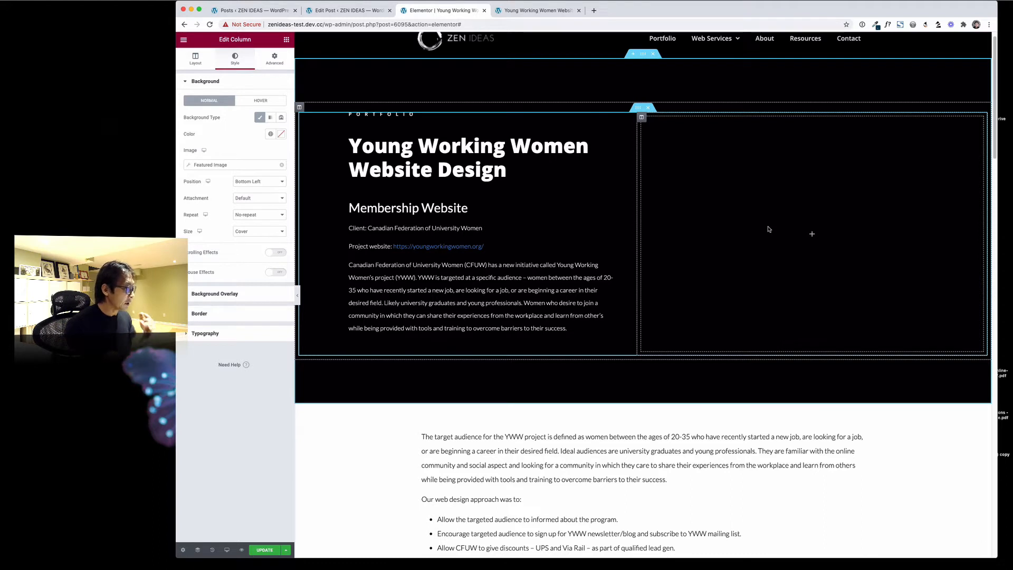
left_click(265, 549)
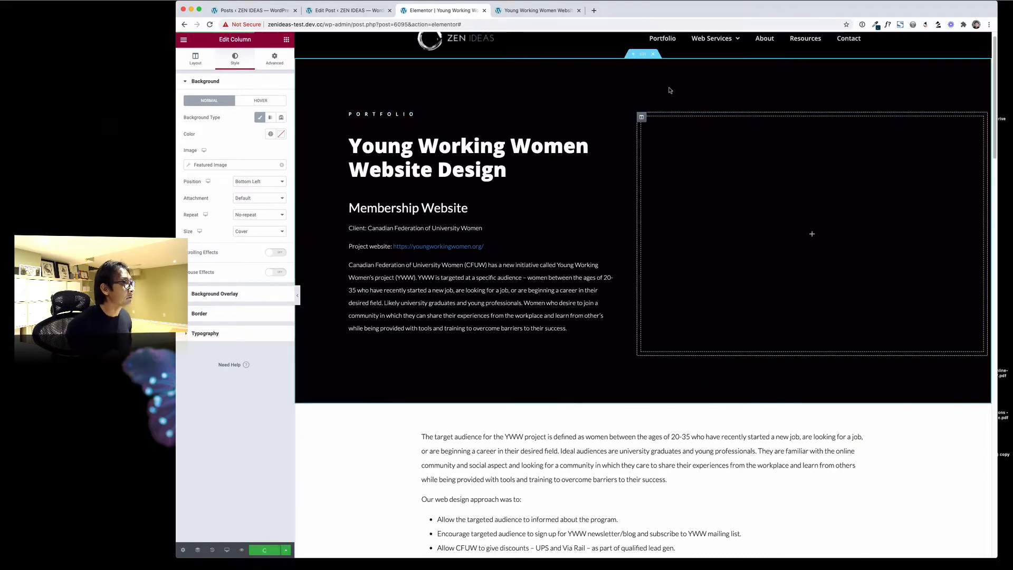
- In the WordPress post editor, append "- Changed" to the title "Young Working Women Website Design"
left_click(355, 10)
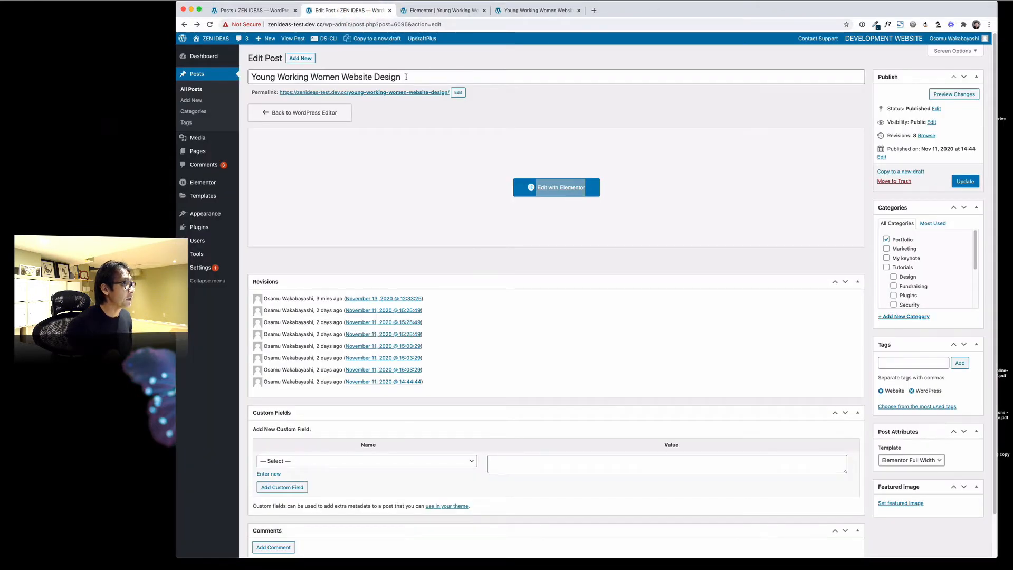
left_click_drag(406, 77, 253, 77)
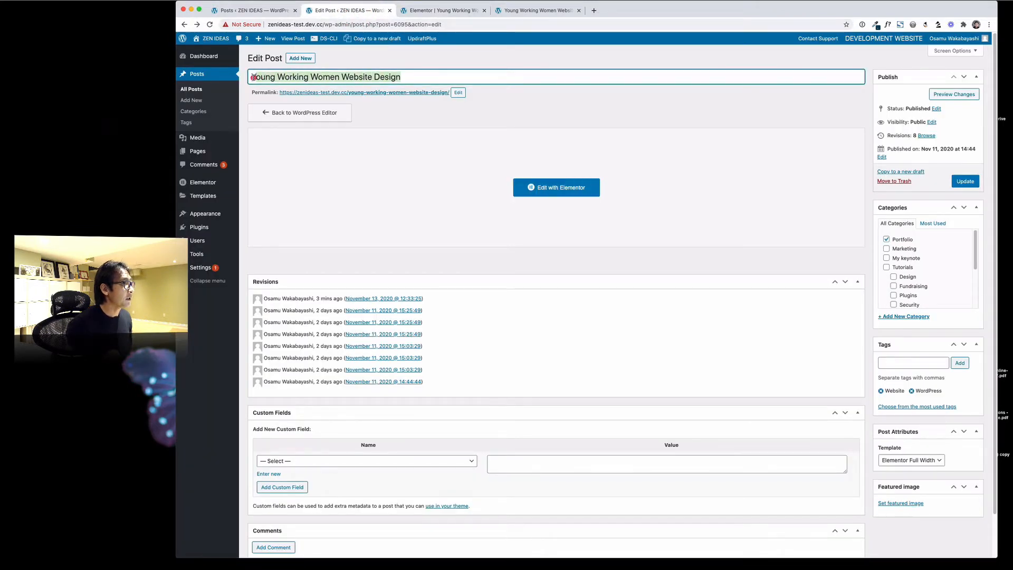
left_click(416, 77)
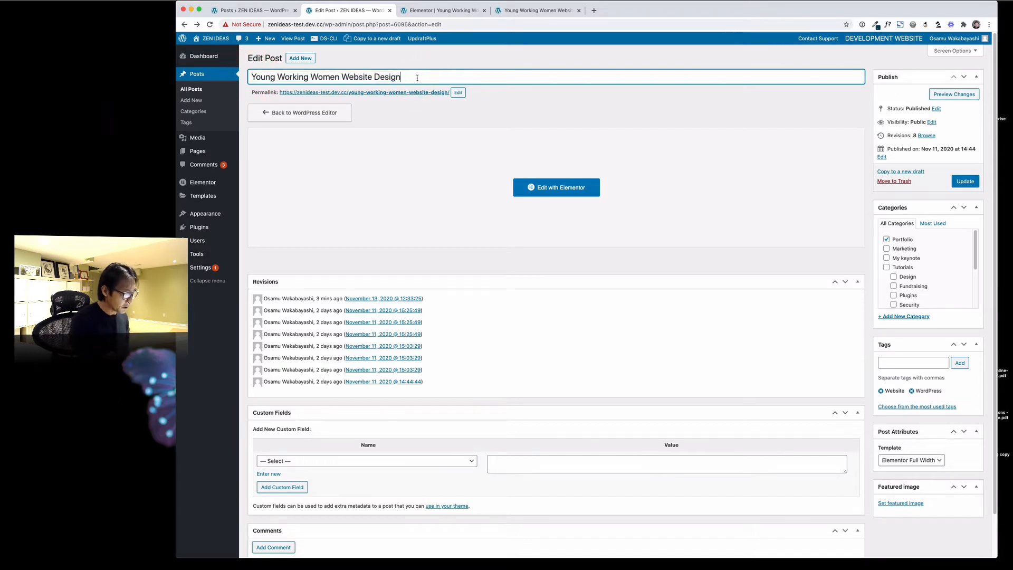
type("- ")
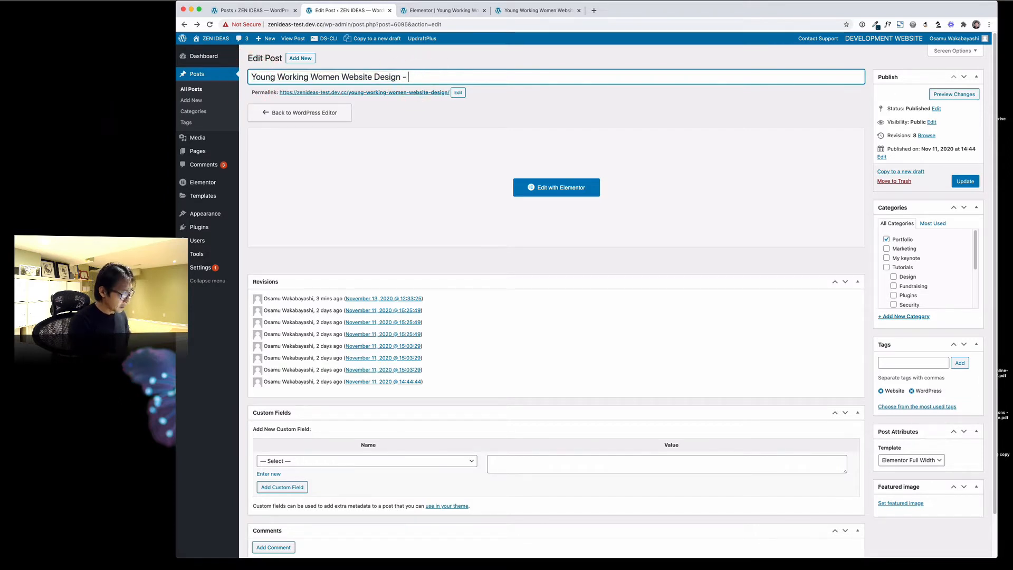
type("Changed")
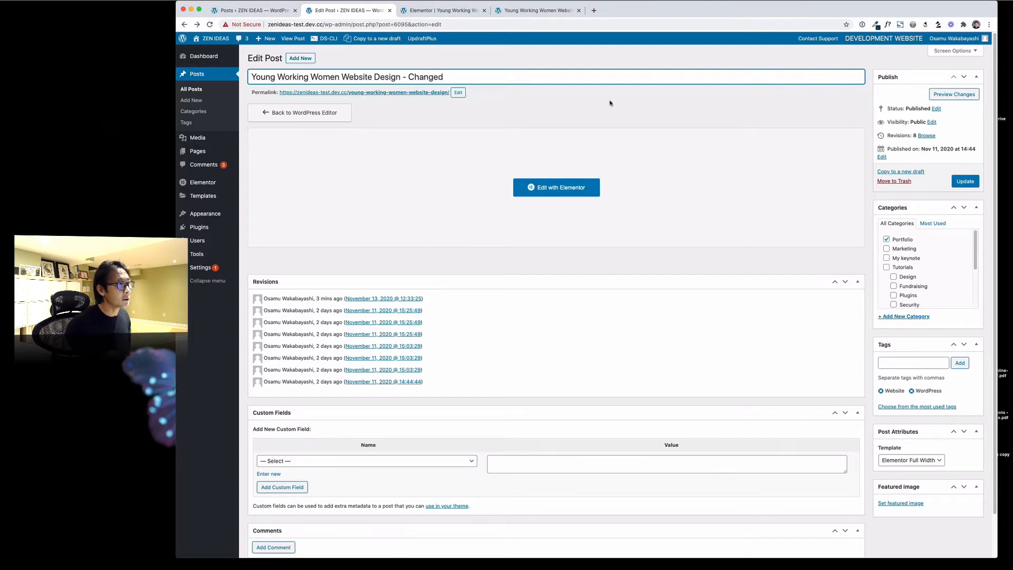
- Set Young-working-women-portfolio-black-bg.jpg from the media library as the post's featured image and update the post
scroll(887, 369, "down", 2)
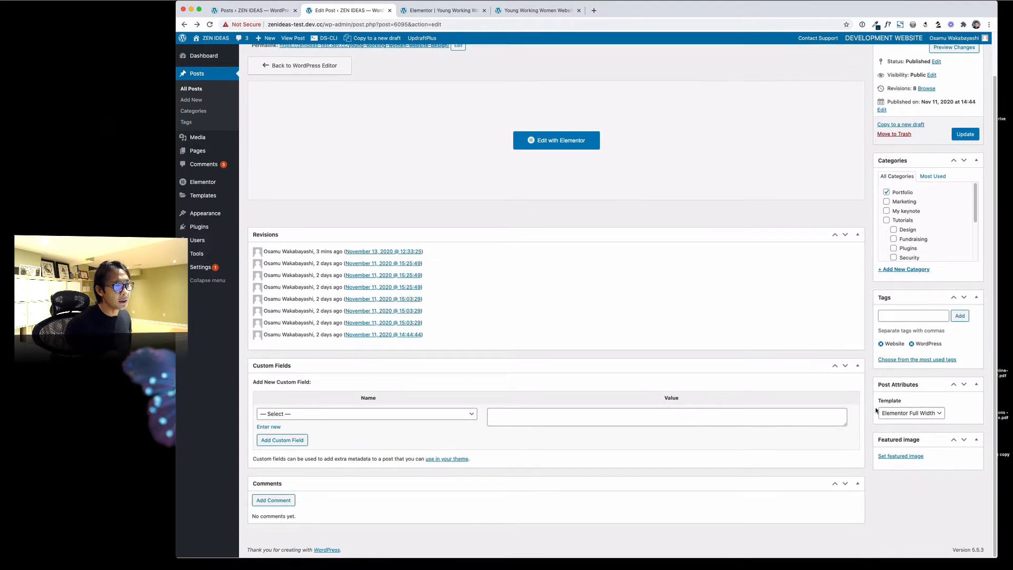
left_click(899, 457)
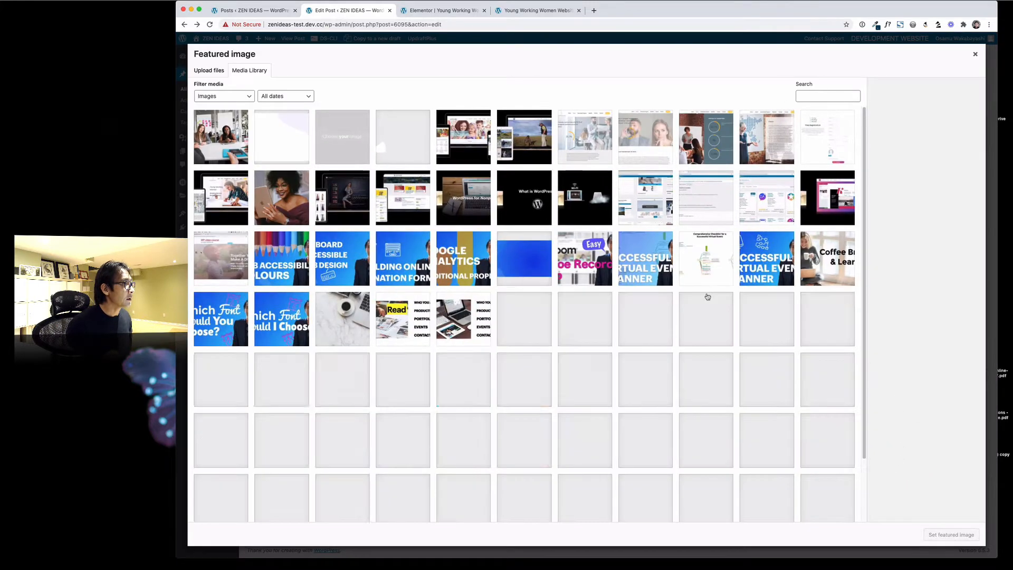
left_click(230, 201)
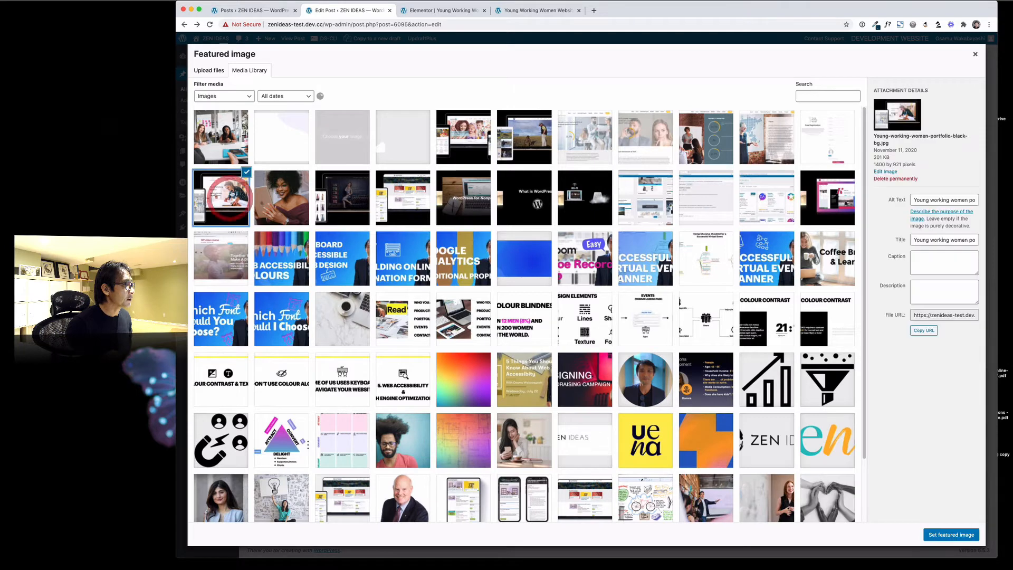
left_click(941, 537)
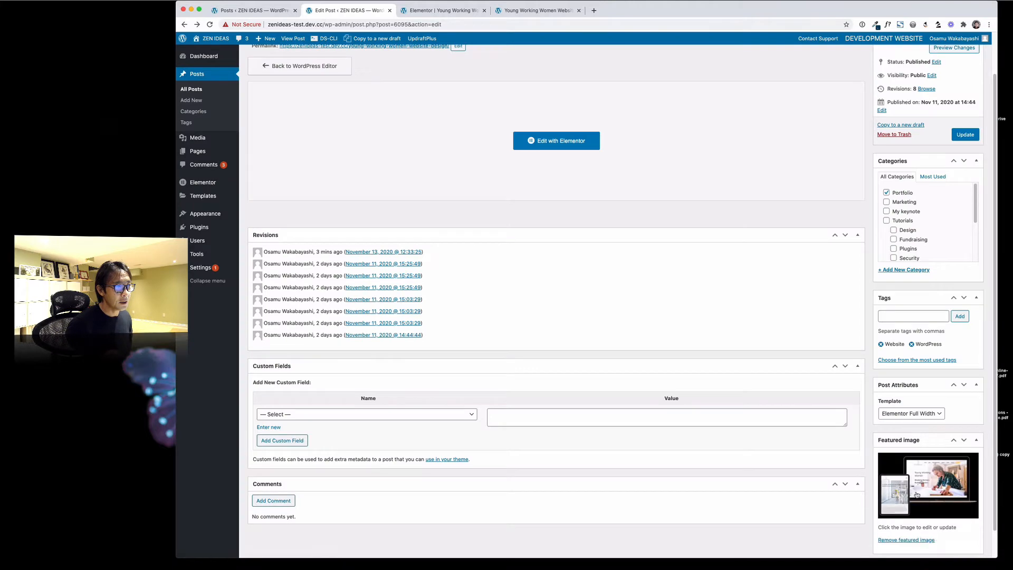
left_click(964, 137)
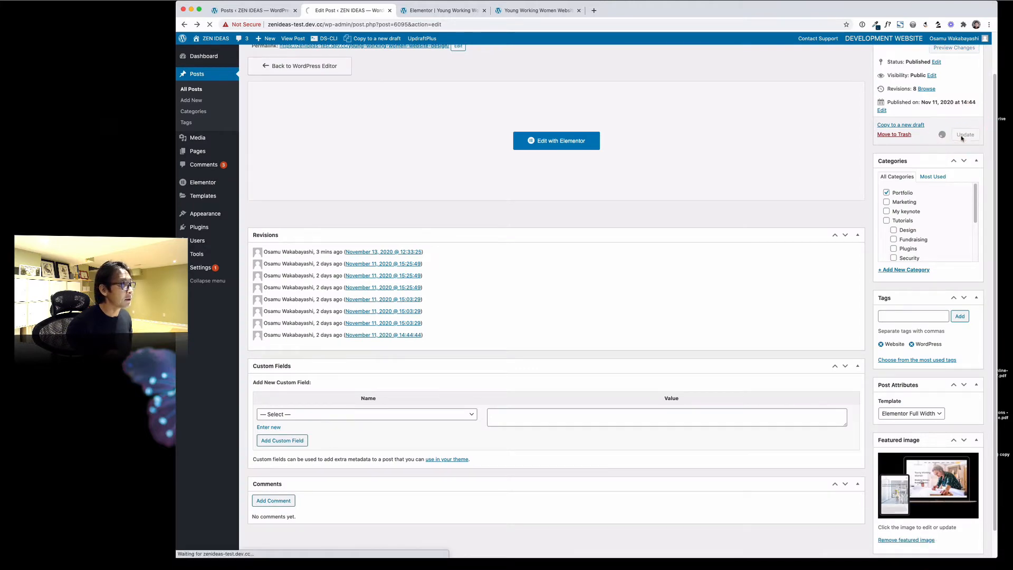
- Reload the page in the Elementor editor and inspect the hero's dynamic heading and featured image background
left_click(417, 11)
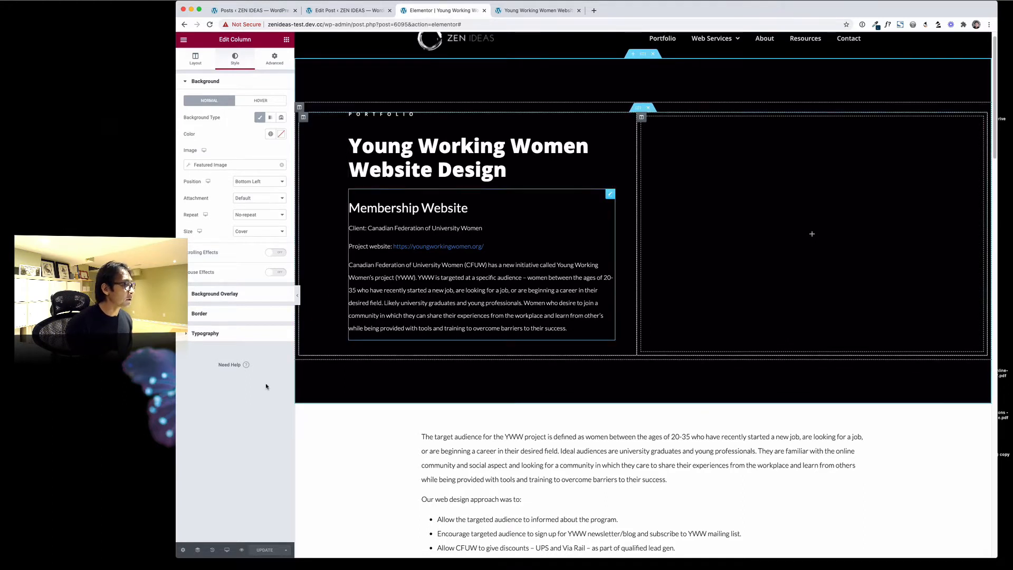
left_click(209, 25)
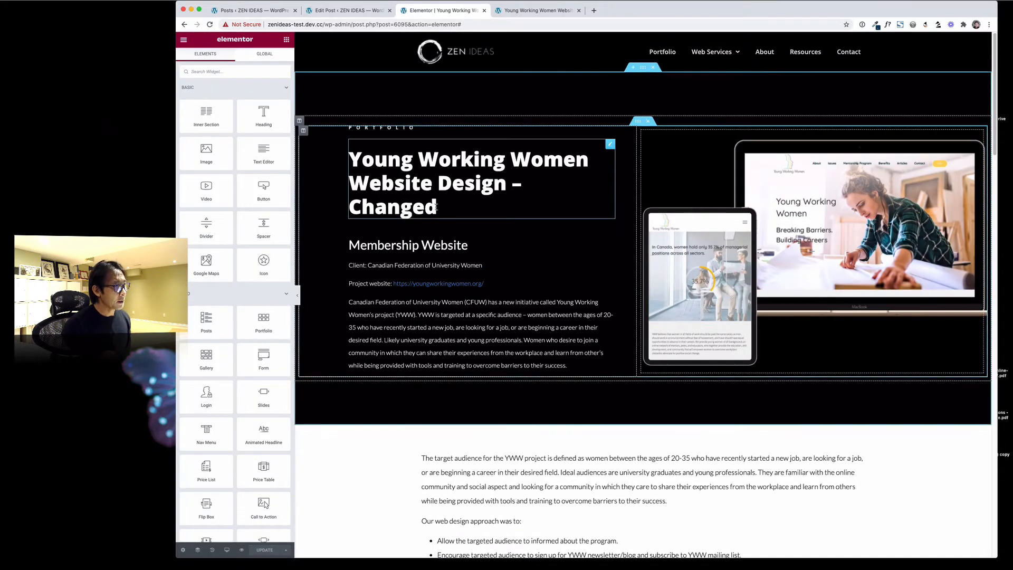
left_click(430, 209)
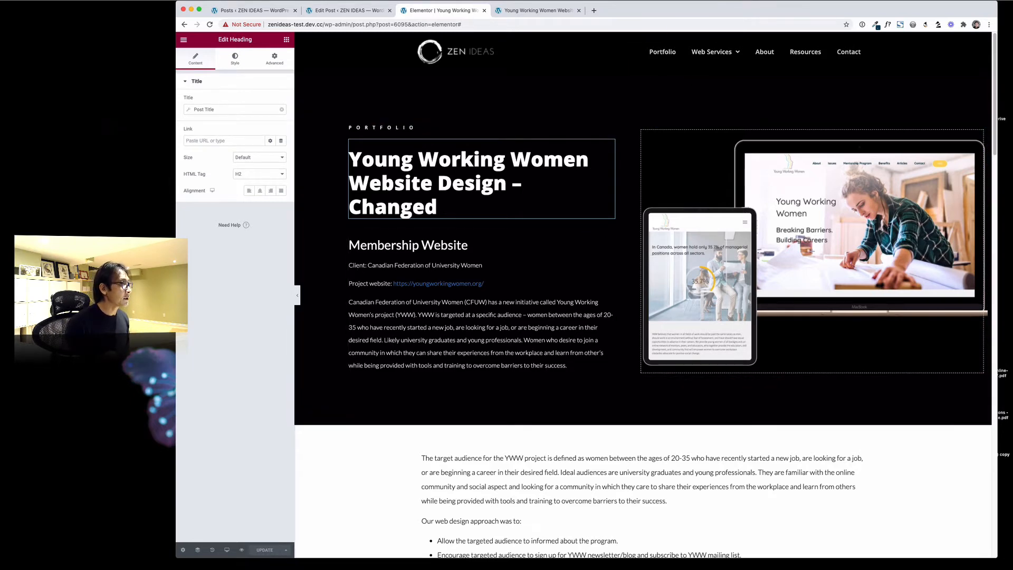
- Close the Elementor and page preview tabs, then remove "- Changed" from the post title, update the post and close its editor
left_click(484, 10)
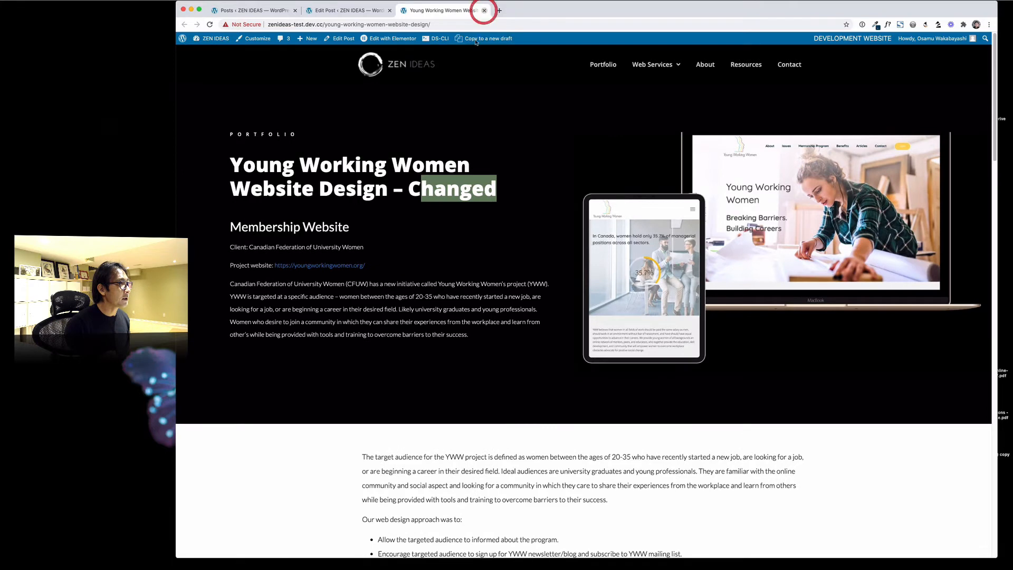
left_click(484, 10)
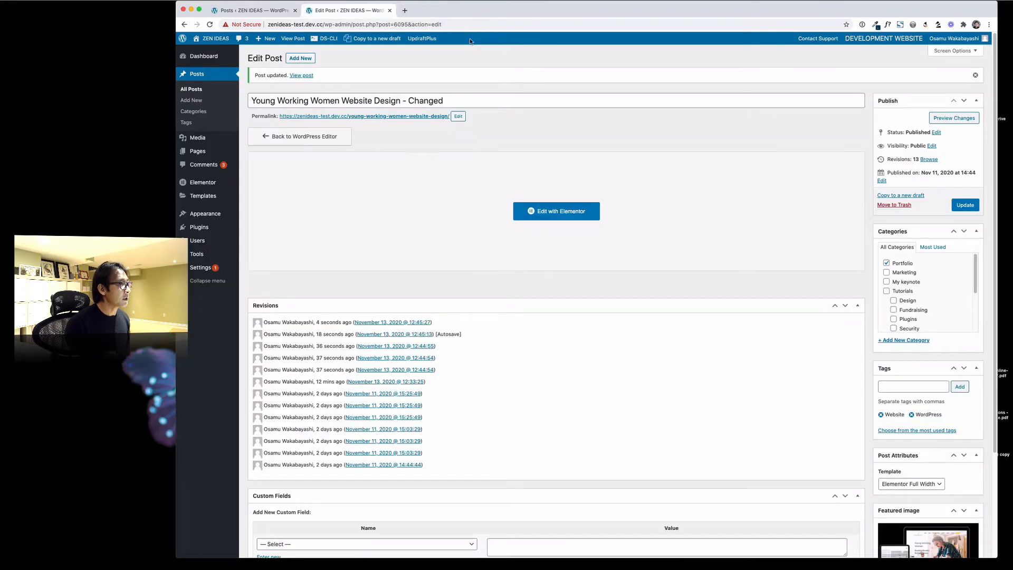
double_click(431, 100)
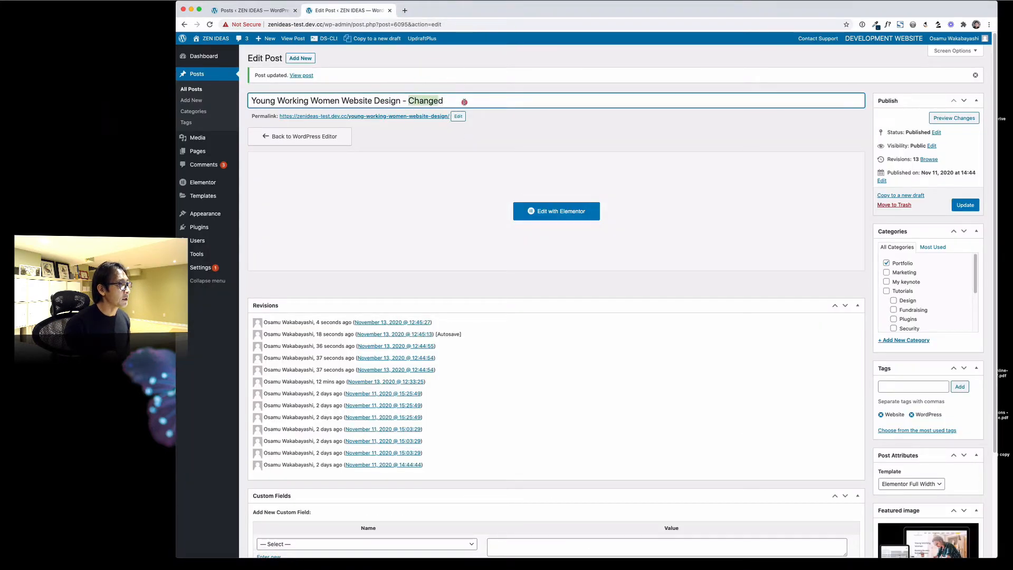
key("BackSpace")
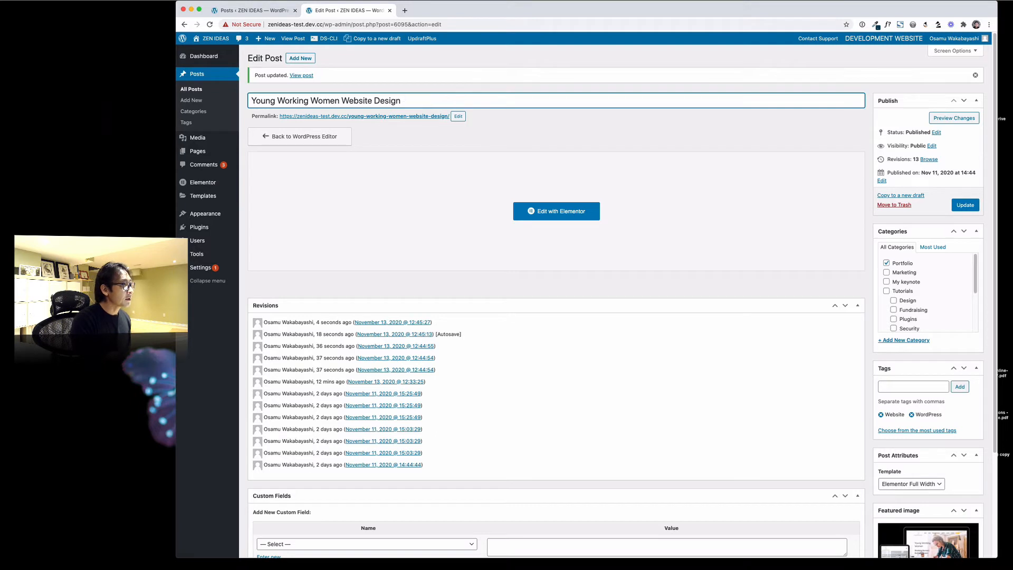
left_click(957, 205)
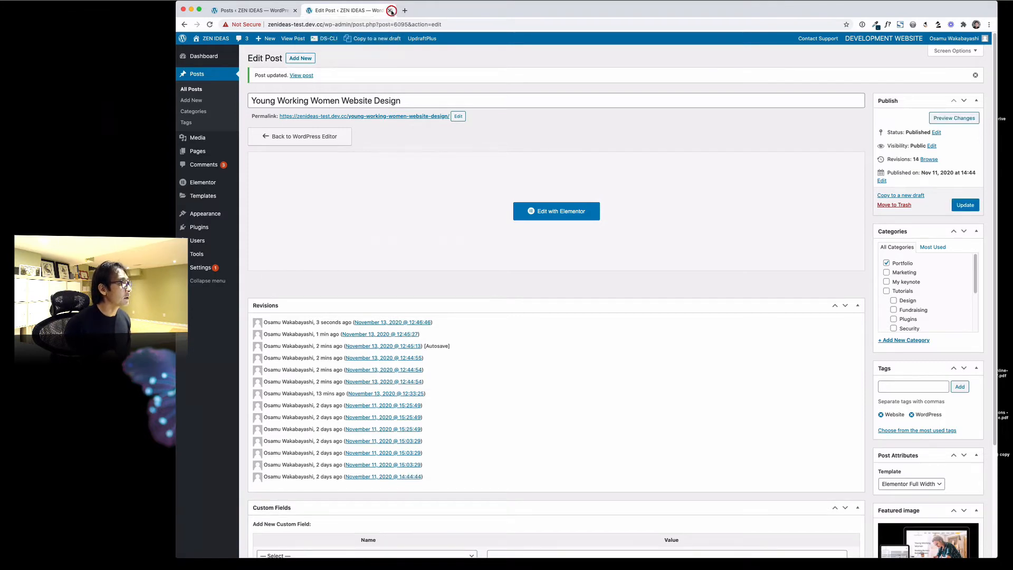
left_click(388, 11)
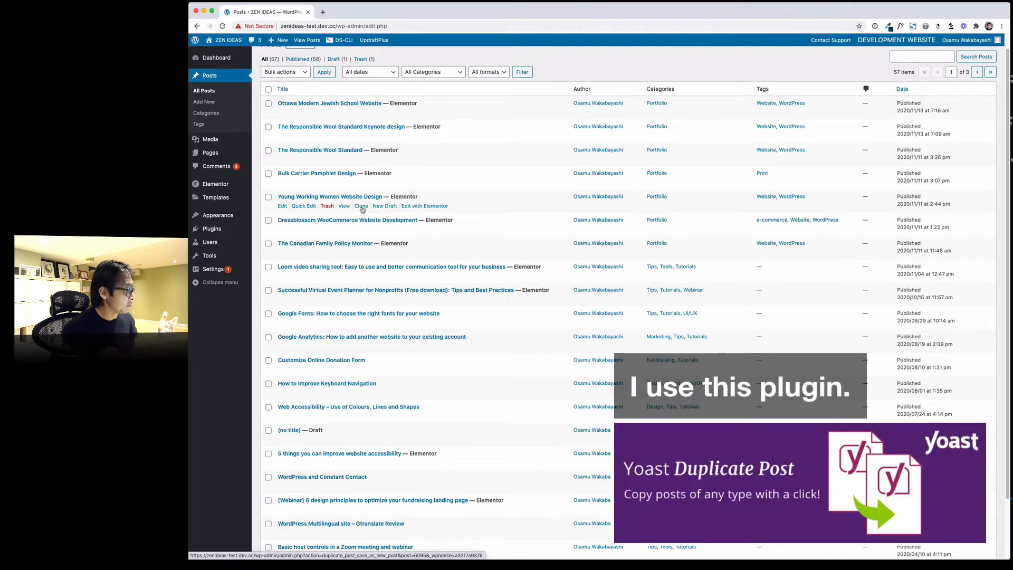
- Clone the "Young Working Women Website Design" post and retitle the draft copy "Aphasia Centre of Ottawa Web Design"
left_click(363, 207)
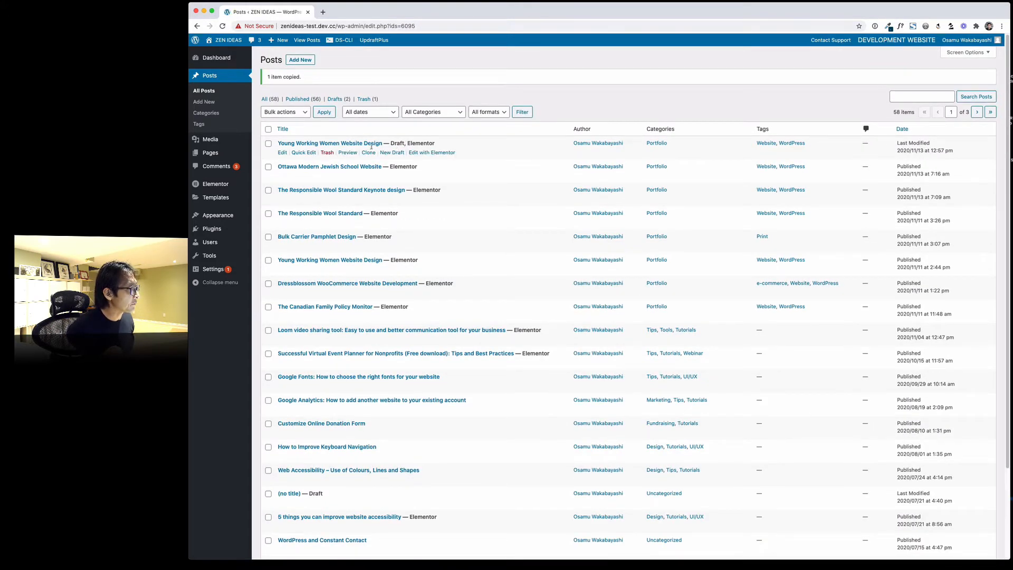
left_click(282, 153)
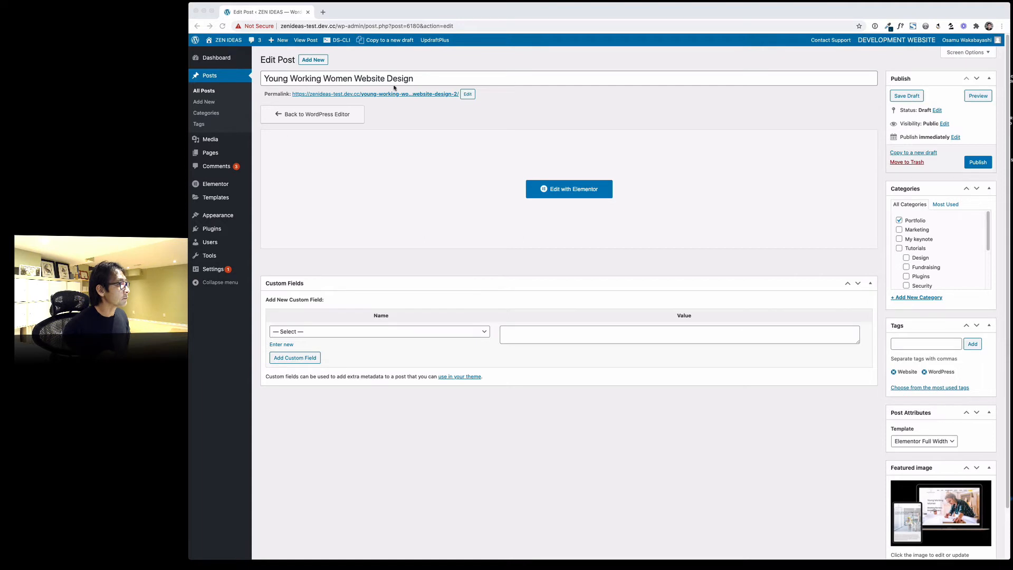
left_click(411, 78)
key("super+a")
type("Aphasia Centre of Ottawa Web Design")
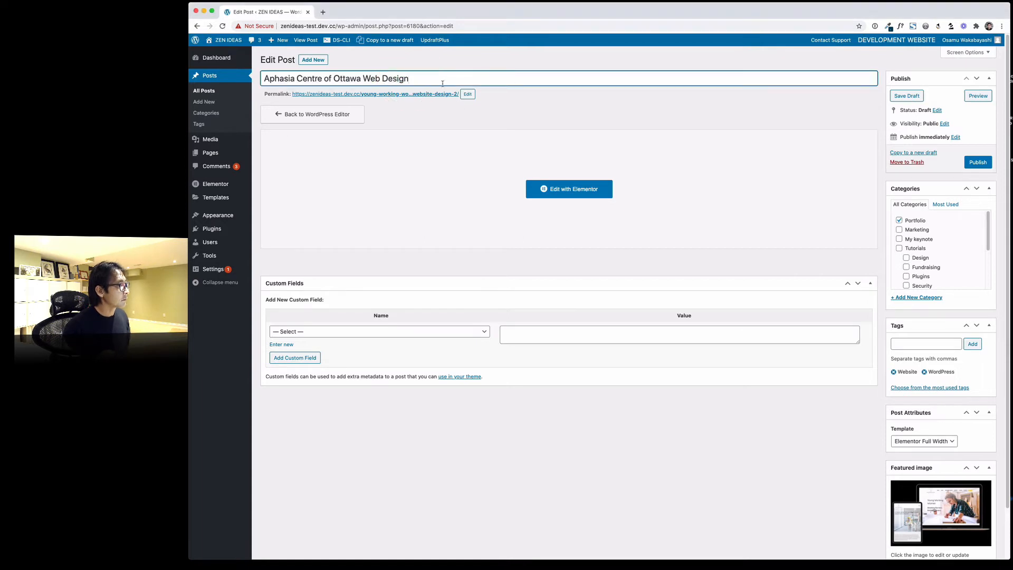
- Set ACO-hero-section.jpg from the media library as the cloned post's featured image and publish the post
scroll(904, 384, "down", 2)
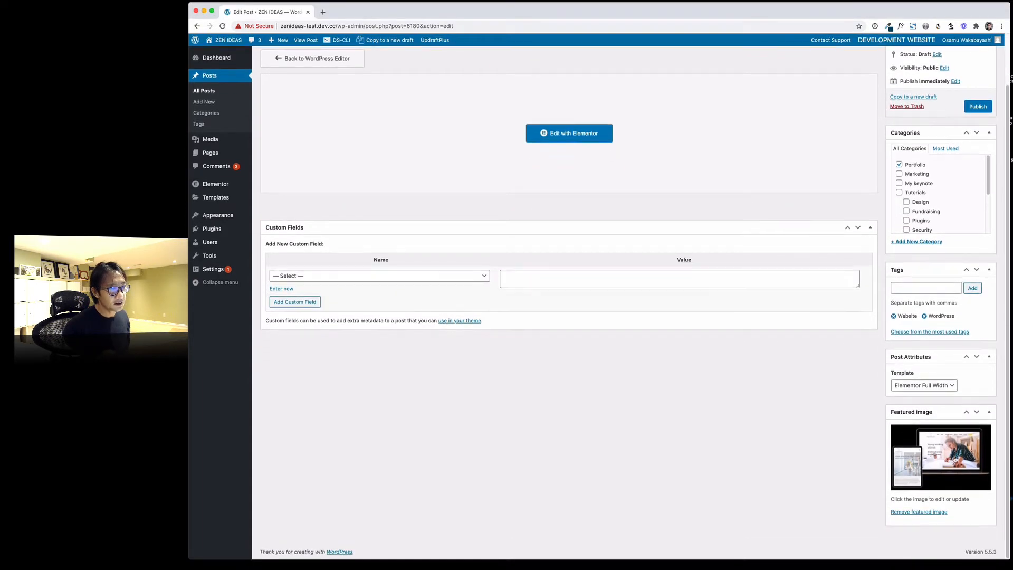
left_click(948, 459)
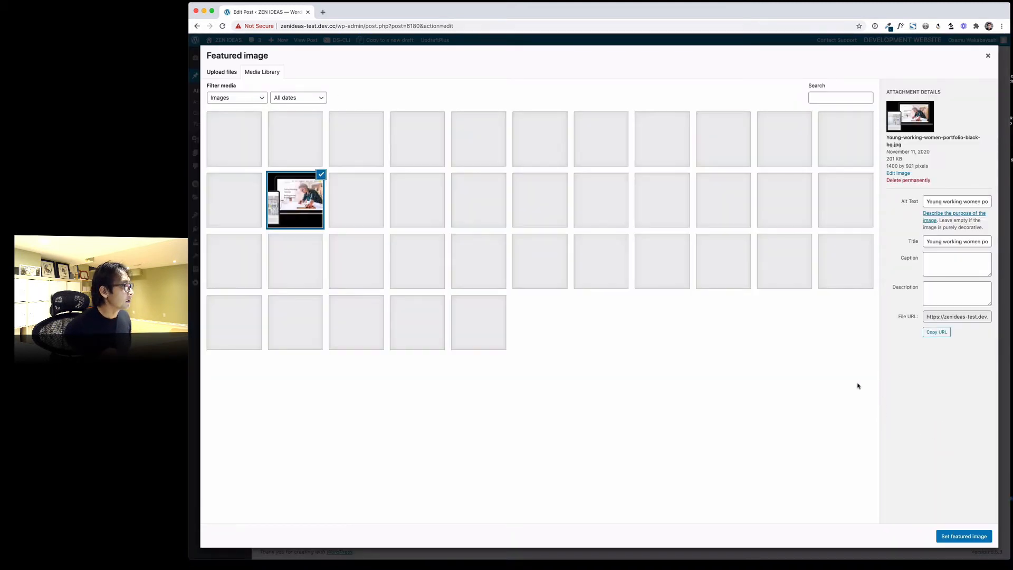
left_click(259, 137)
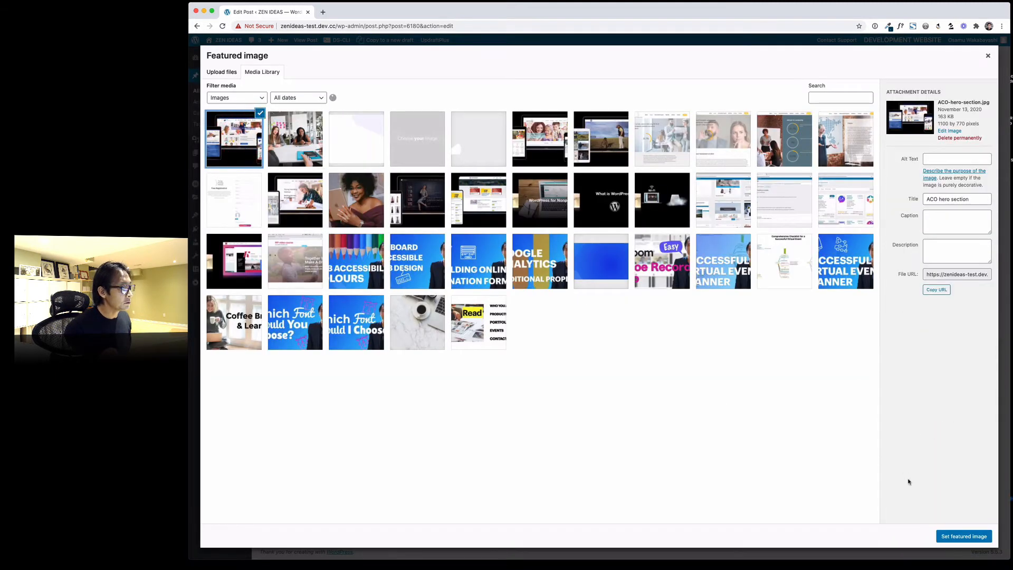
left_click(965, 536)
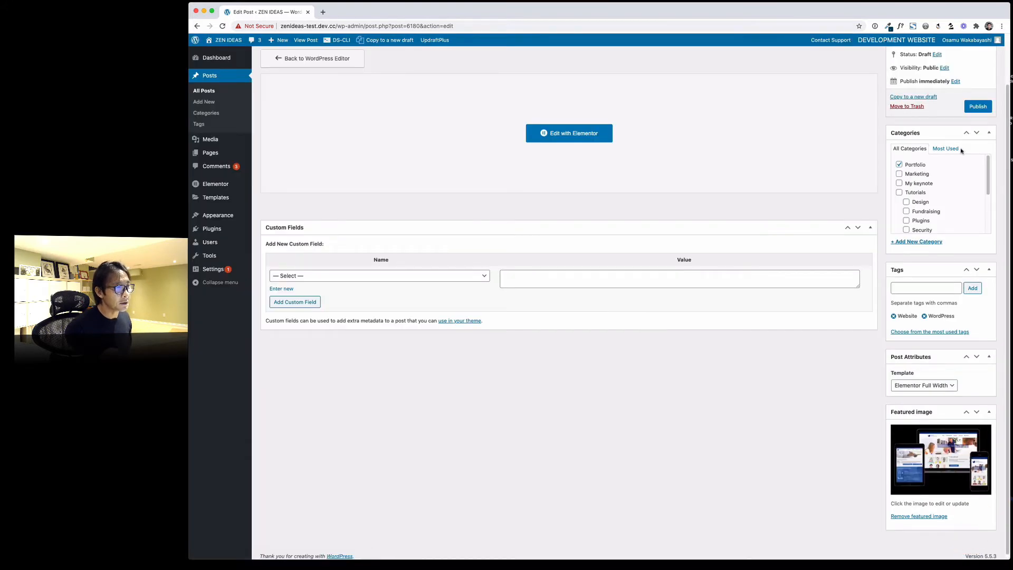
left_click(976, 107)
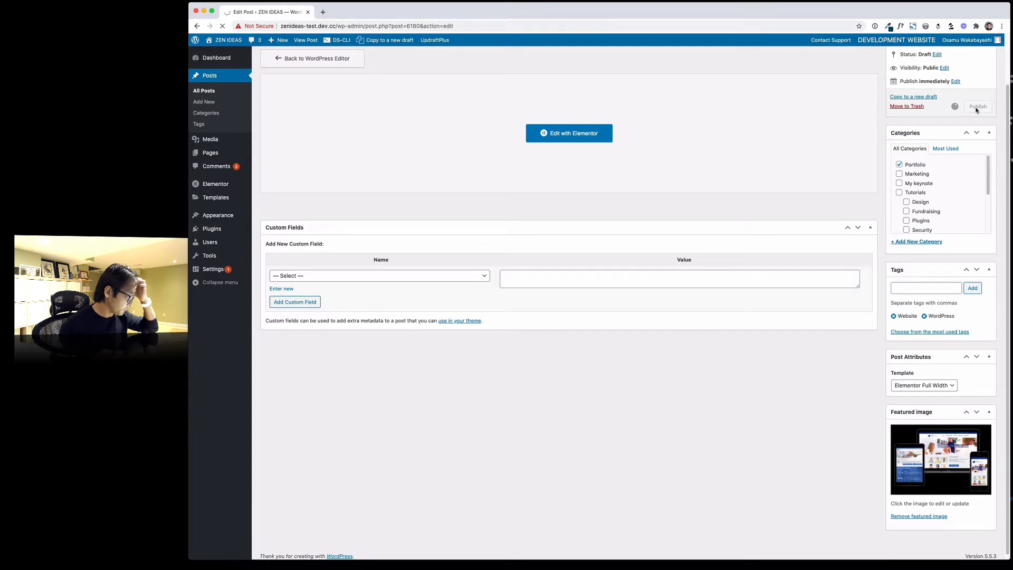
- Open the post in the Elementor editor and change the client in the hero text to "Aphasia Centre of Ottawa"
left_click(593, 218)
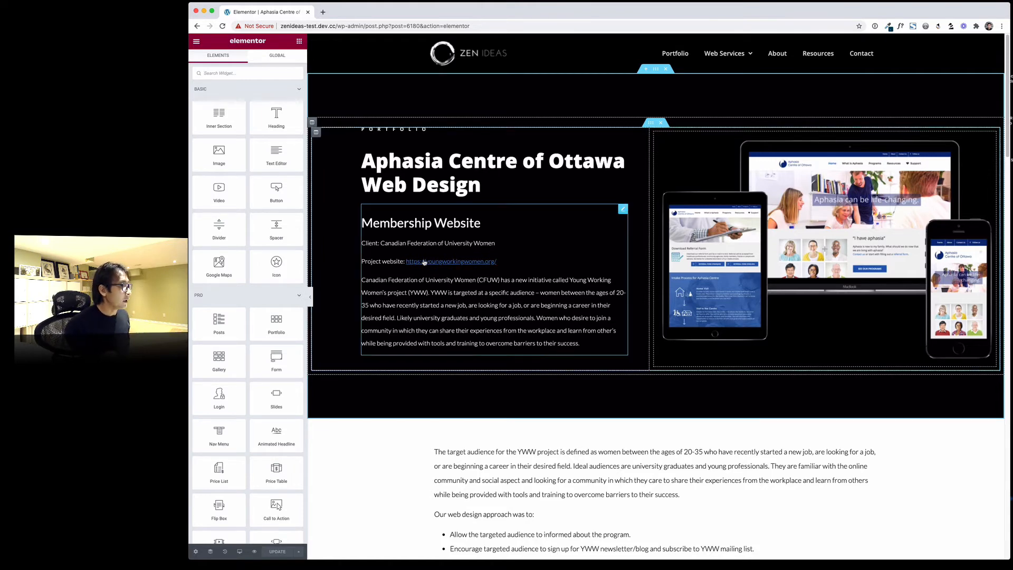
left_click(432, 246)
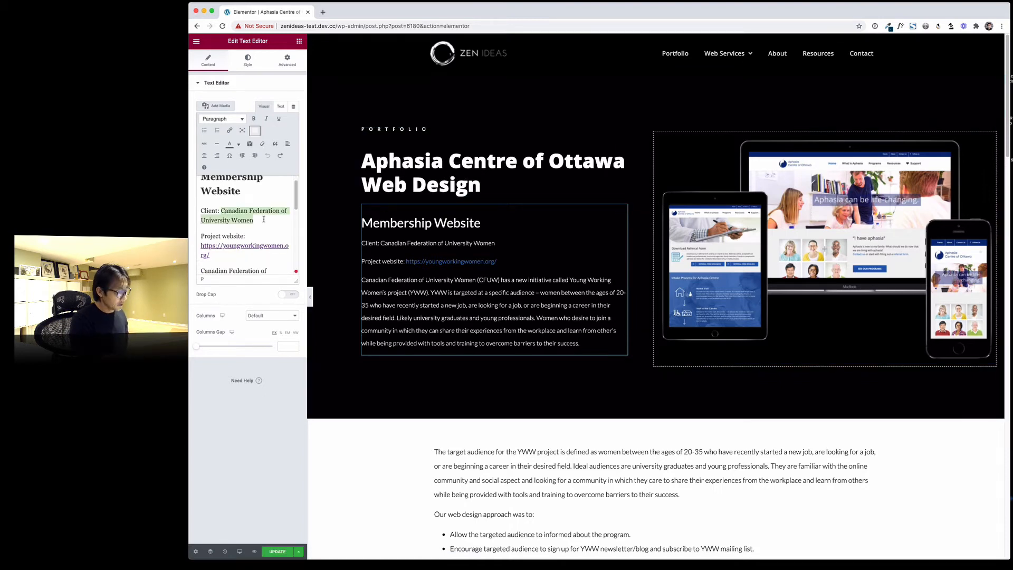
type("Aphasia Centre of Ottawa")
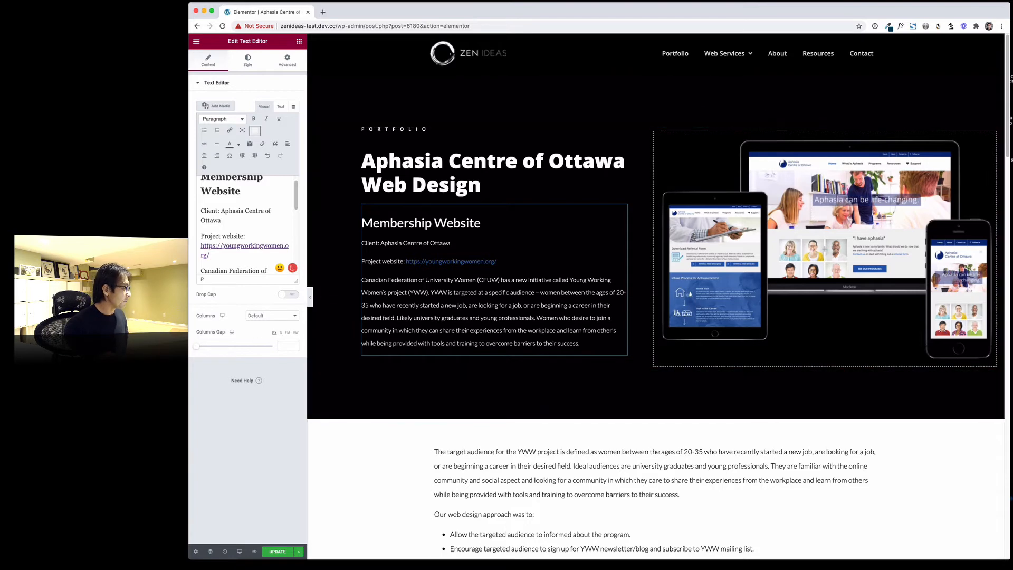
key("super+Tab")
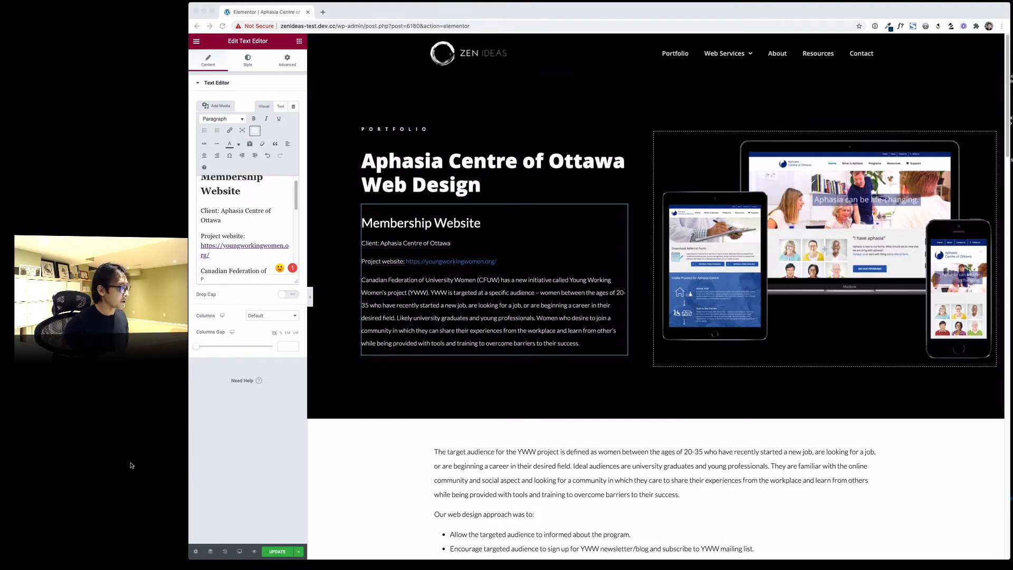
key("super+Tab")
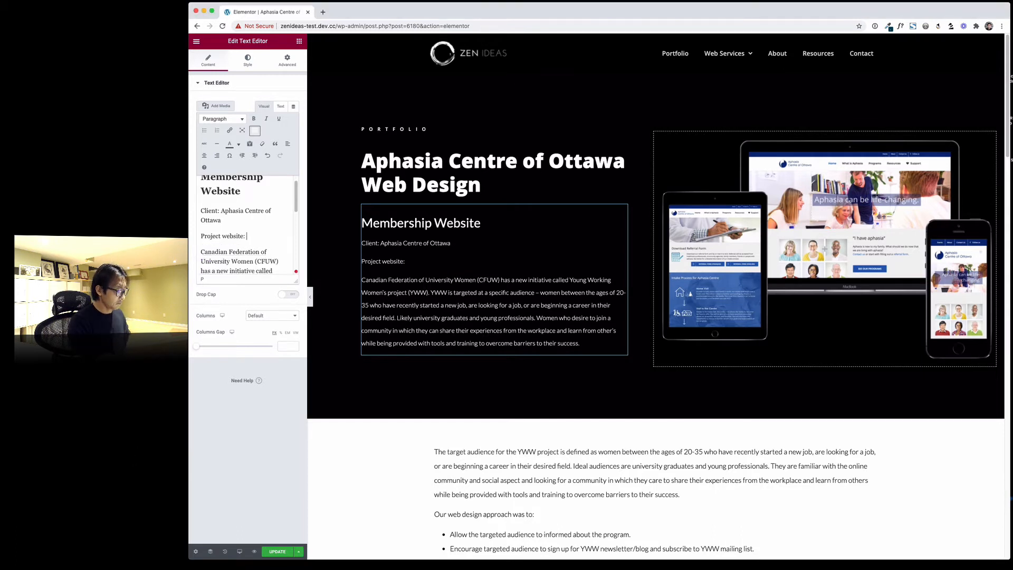
type("https://aphasiaottawa.org/")
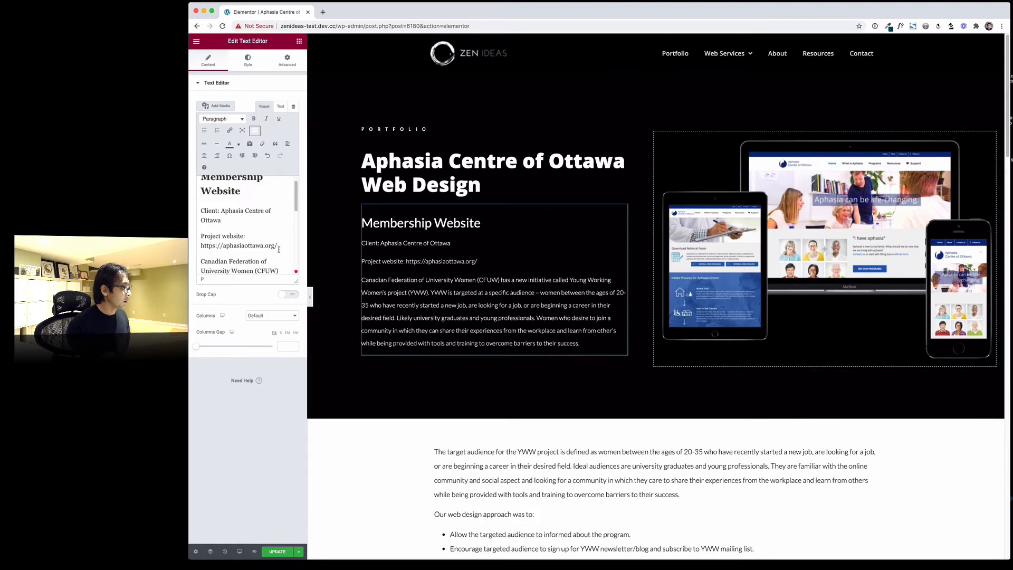
left_click_drag(276, 246, 200, 247)
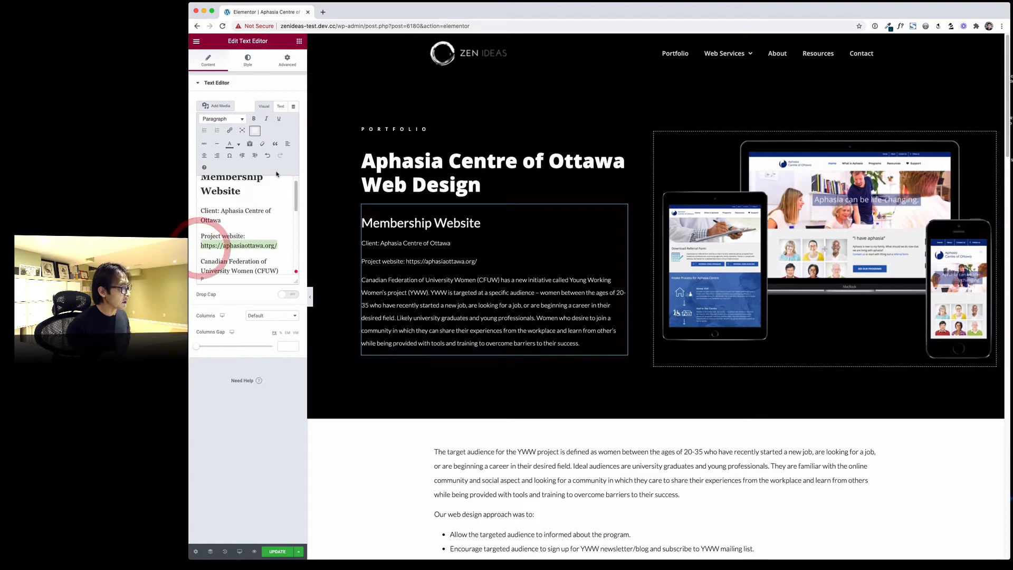
left_click(229, 131)
left_click(327, 260)
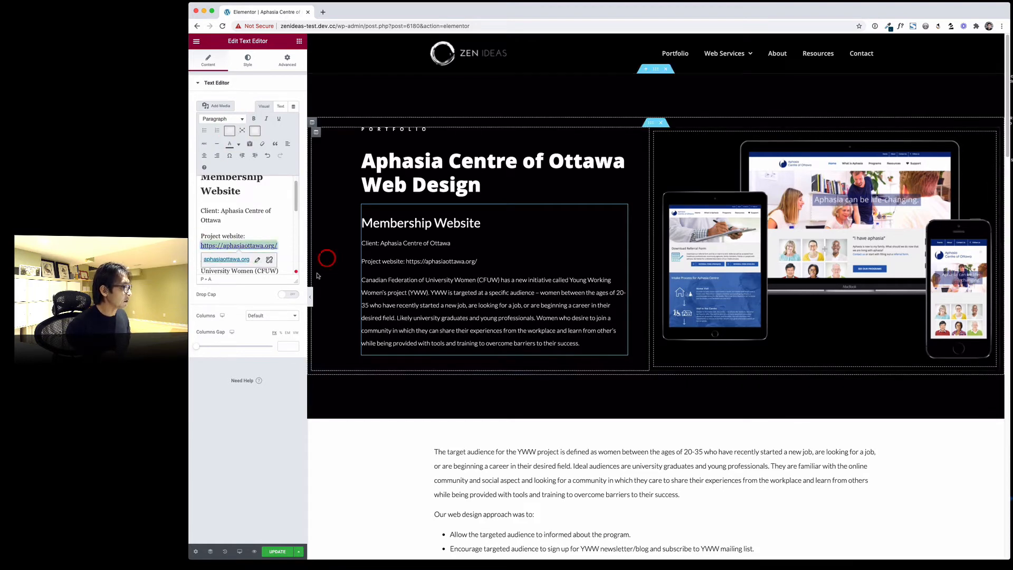
- Replace the hero's project description with the paragraph beginning "ACO is dedicated to facilitating the inclusion of people with aphasia in family and community life"
scroll(255, 246, "down", 1)
scroll(256, 246, "down", 1)
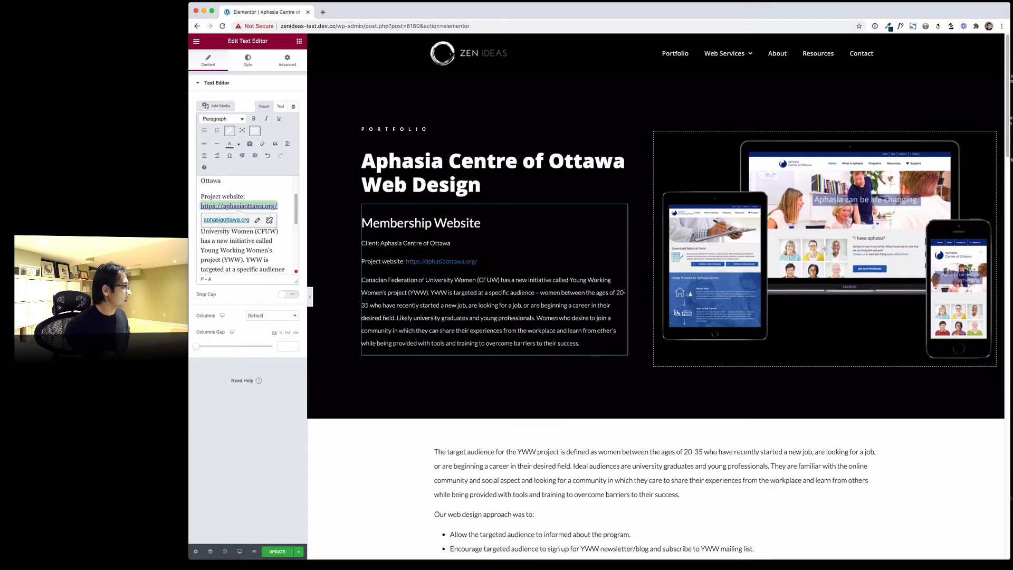
key("super+Tab")
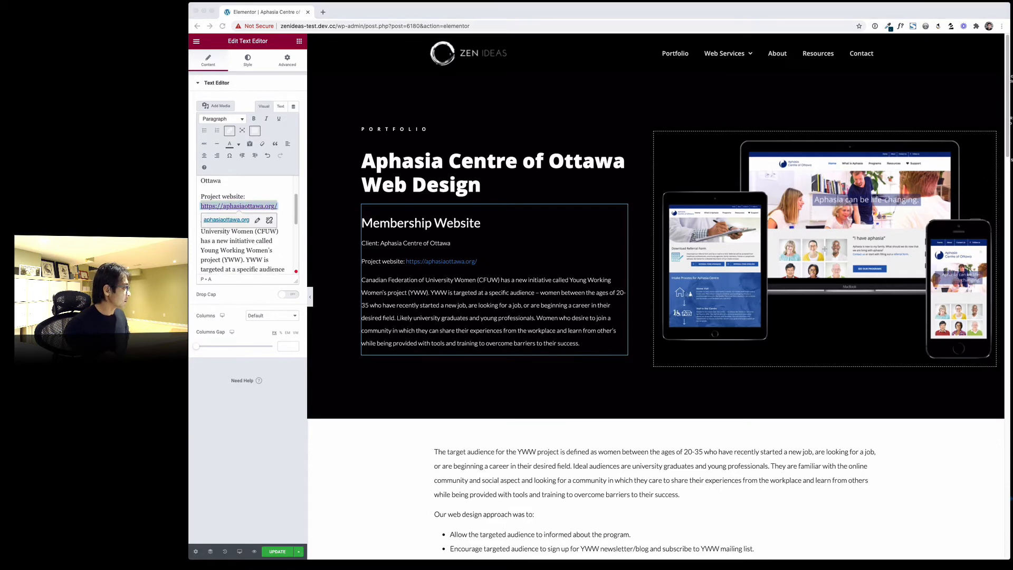
left_click_drag(201, 221, 266, 262)
scroll(267, 262, "down", 2)
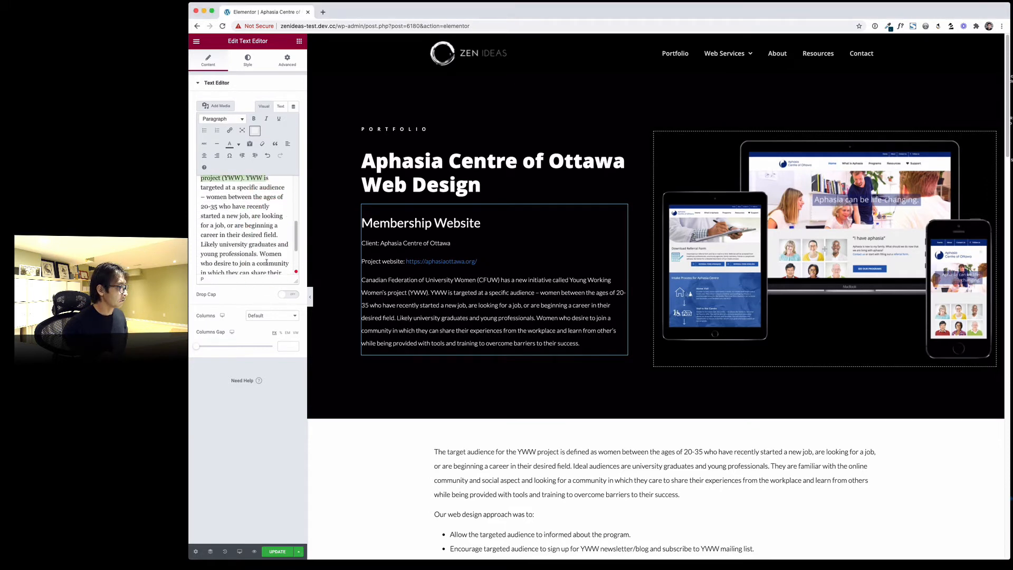
scroll(266, 262, "down", 3)
left_click(259, 263, "shift")
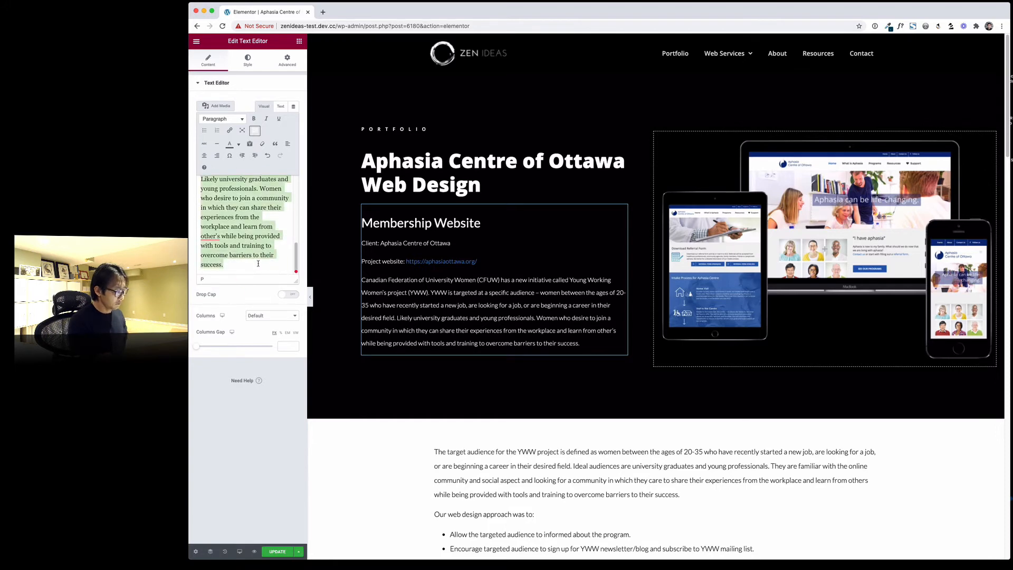
type("ACO is dedicated to facilitating the inclusion of people with aphasia in family and community life by bridging the communication gap. Due to a wide range of audience, we need meet WCAG 2.0 Guidelines and make the site accessible to everyone. Also their web content needed to be communicated more visually.")
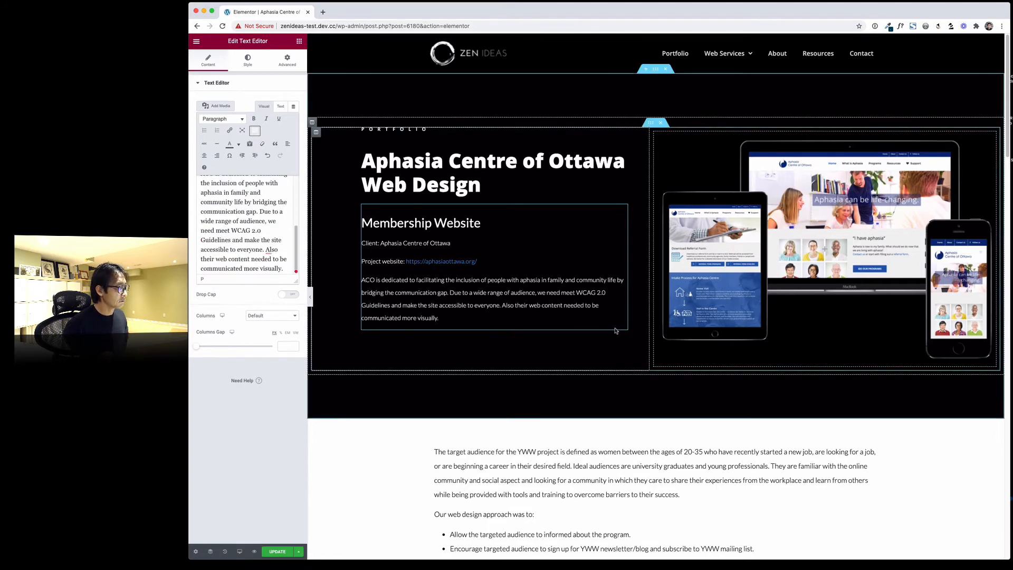
- Delete the text block about the YWW target audience and web design approach below the hero
scroll(611, 298, "down", 5)
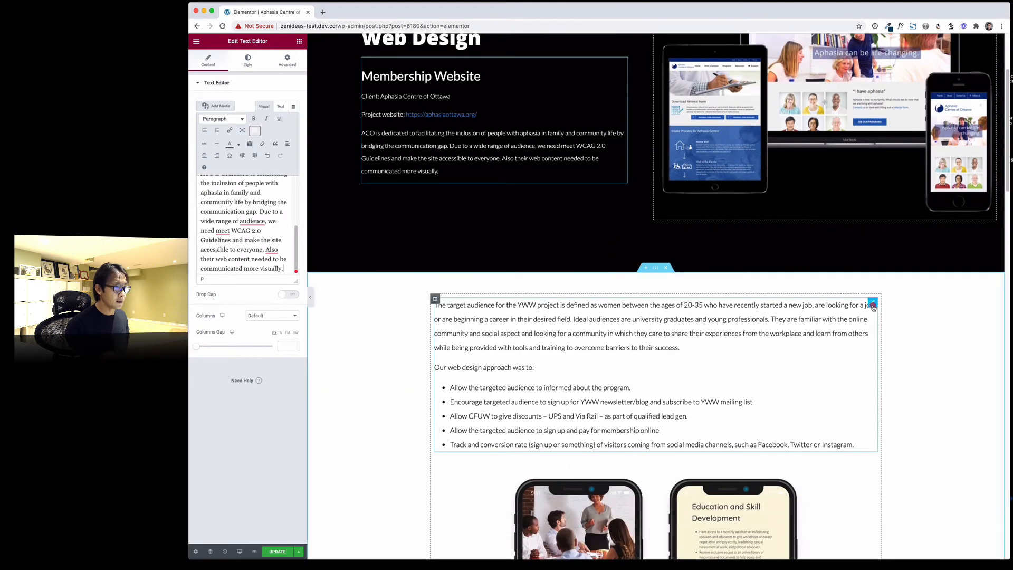
left_click(873, 305)
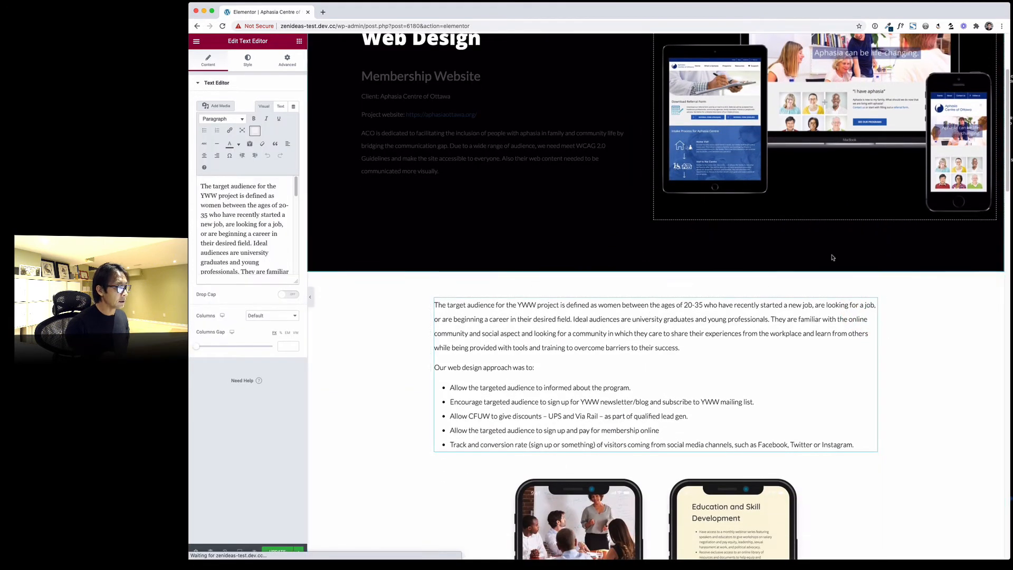
right_click(875, 304)
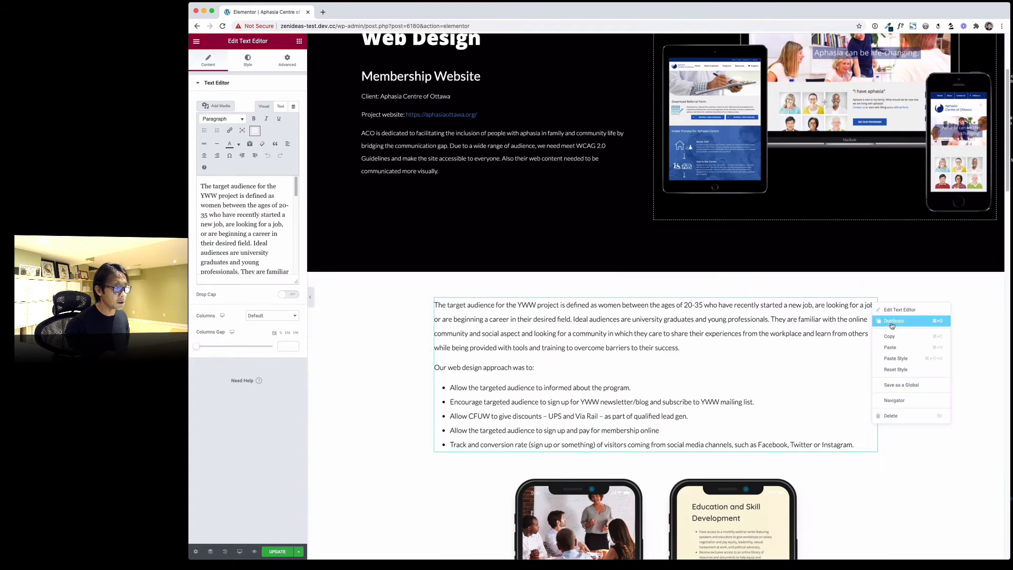
left_click(902, 417)
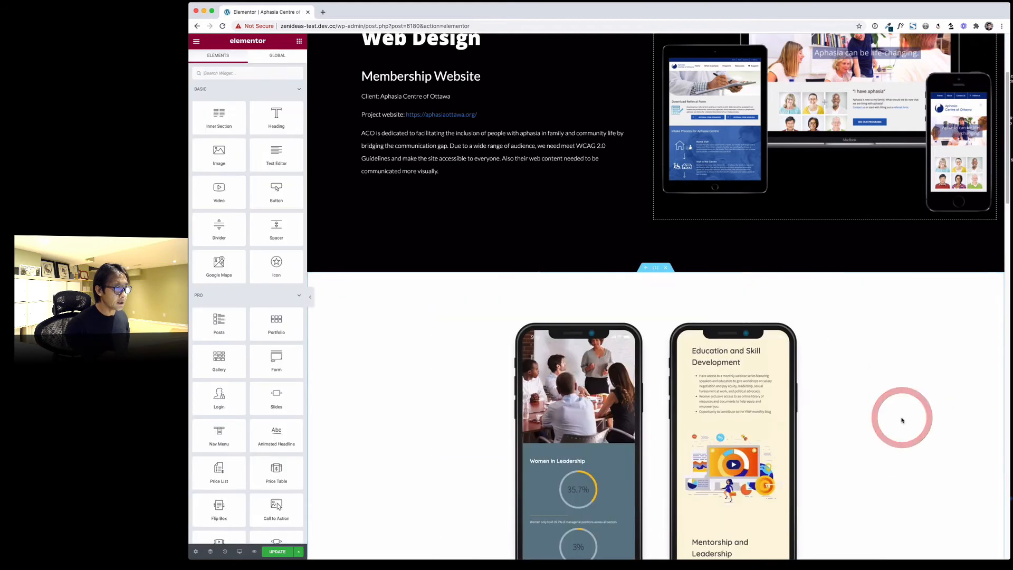
- Replace the phone mockup image below the hero with 003-iPhone-6S-Rose-Gold-ACO-event-page.png, found by searching the media library for "aco"
scroll(889, 414, "down", 2)
left_click(437, 252)
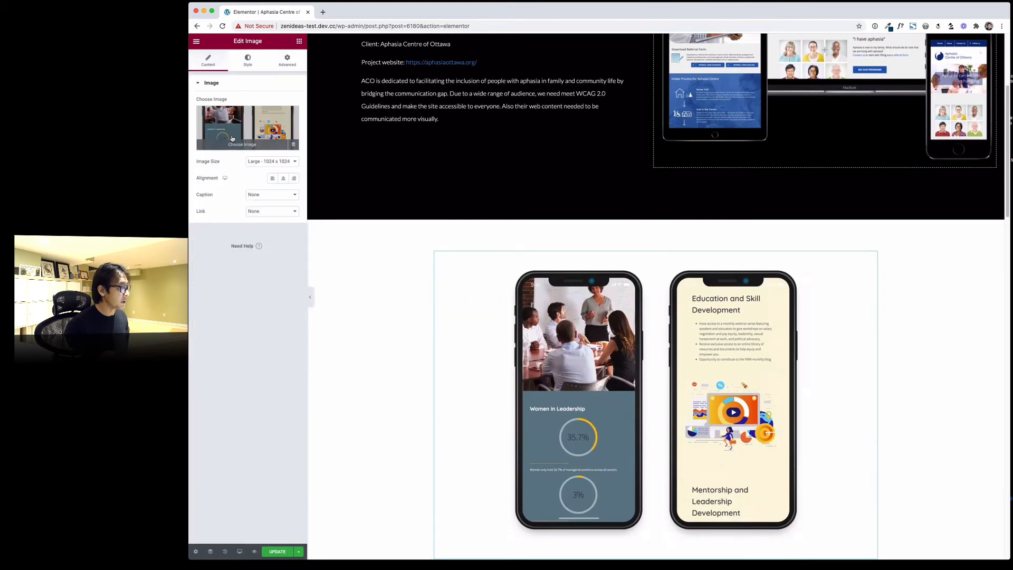
left_click(244, 120)
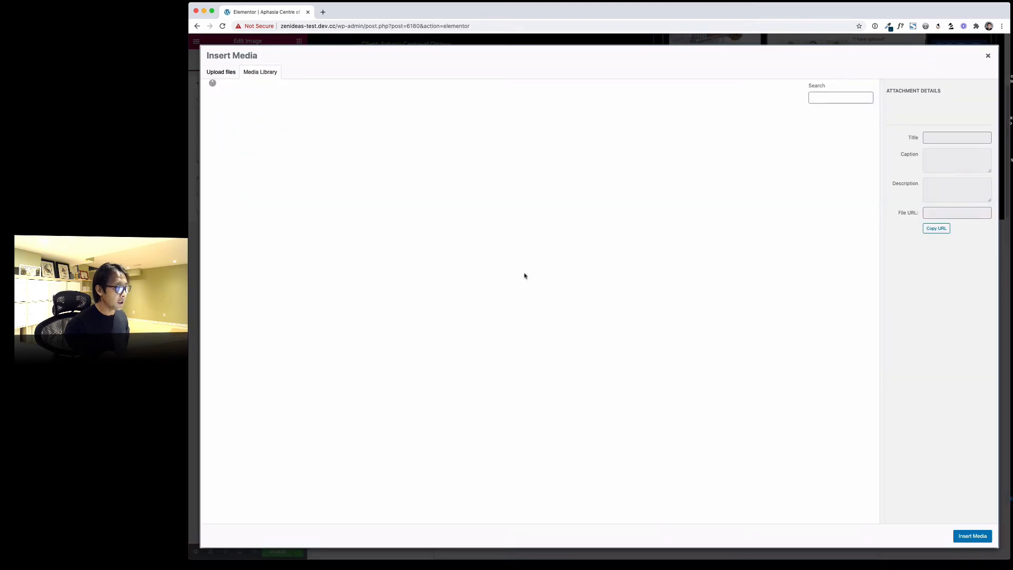
left_click(826, 97)
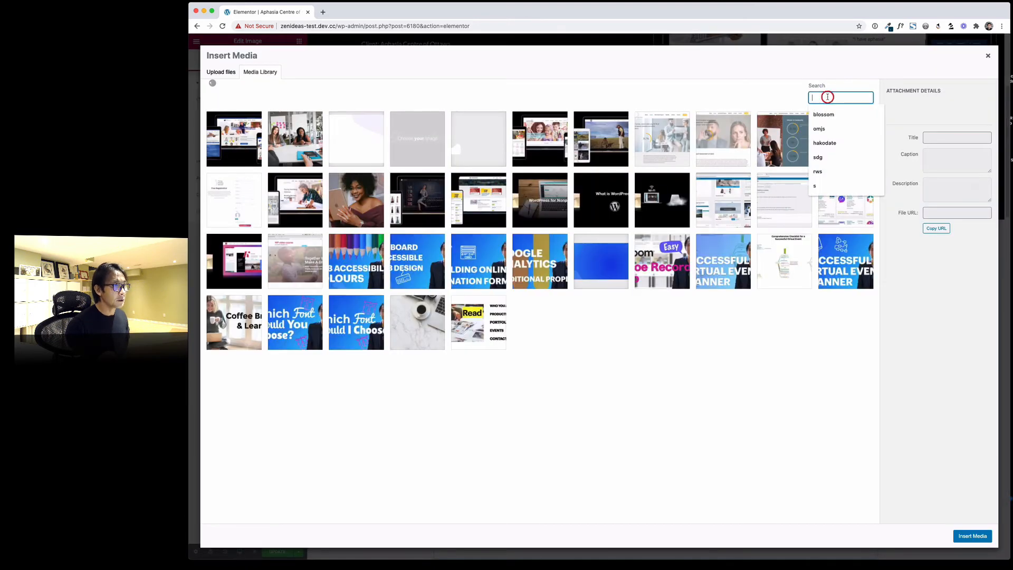
type("aco")
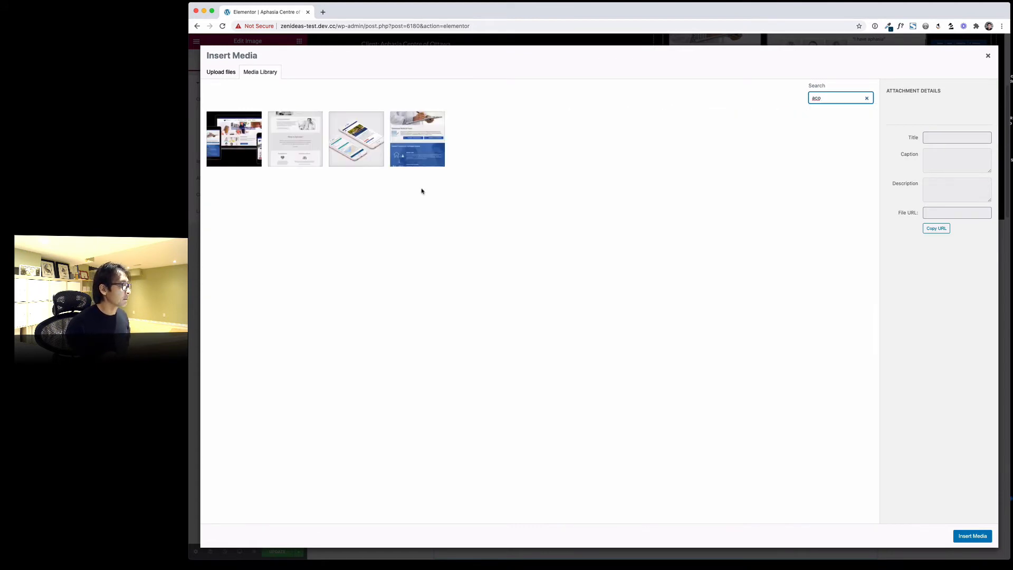
left_click(363, 151)
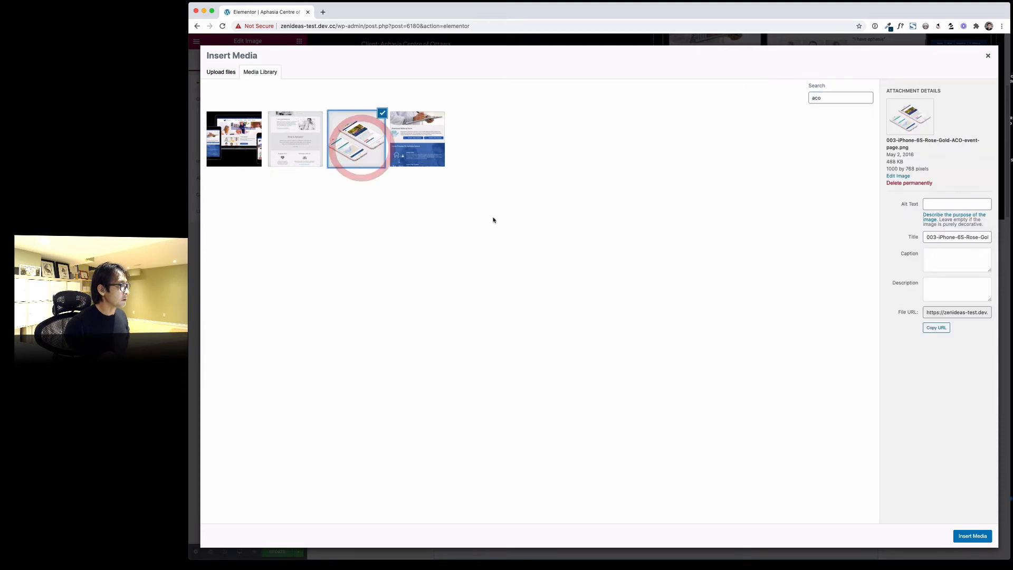
left_click(974, 536)
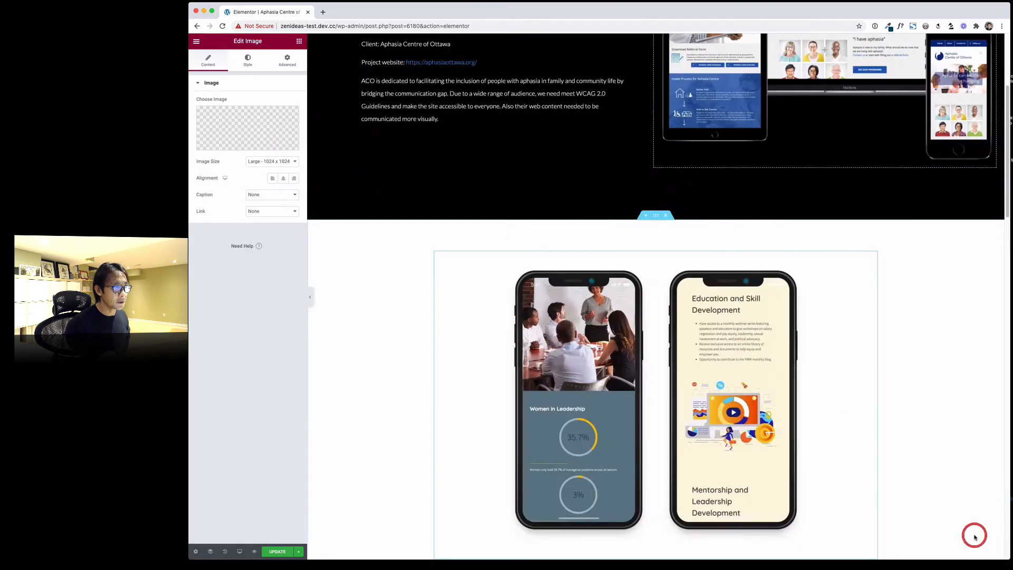
- Replace the women in managerial positions screenshot with Aphasia-Centre-of-Ottawa-home.jpg, found by searching the media library for "aphasia"
scroll(839, 487, "down", 5)
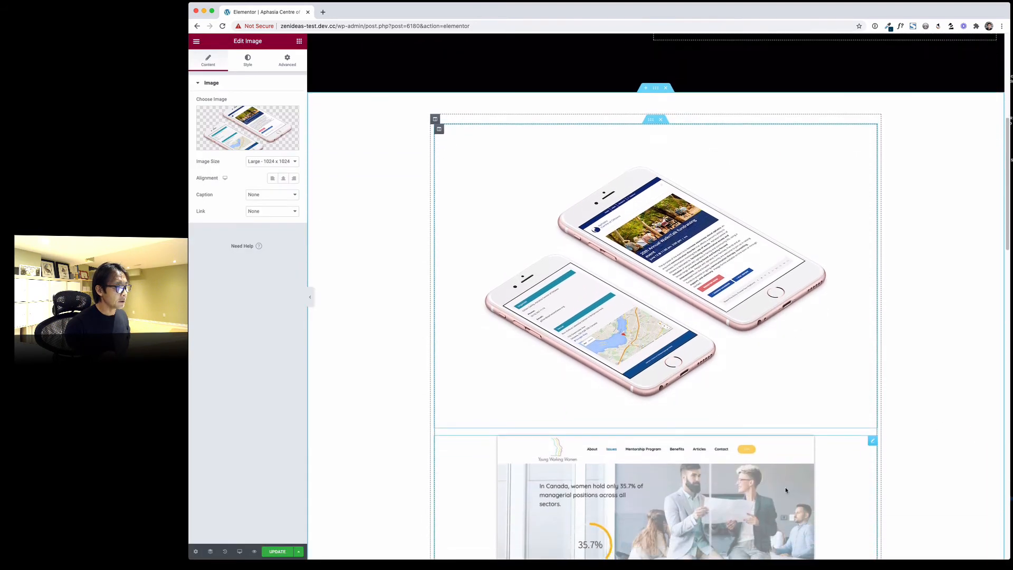
left_click(785, 490)
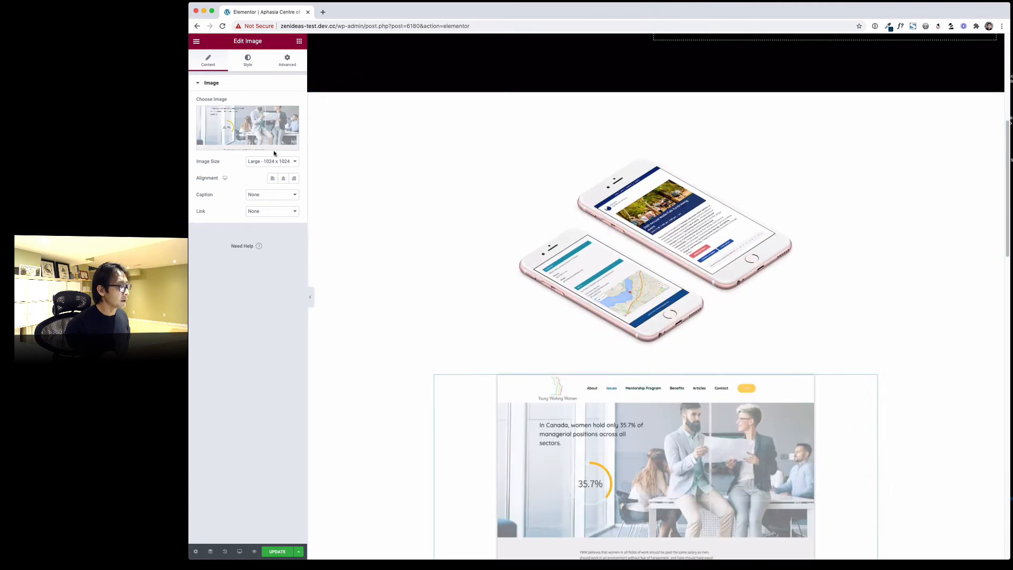
left_click(274, 145)
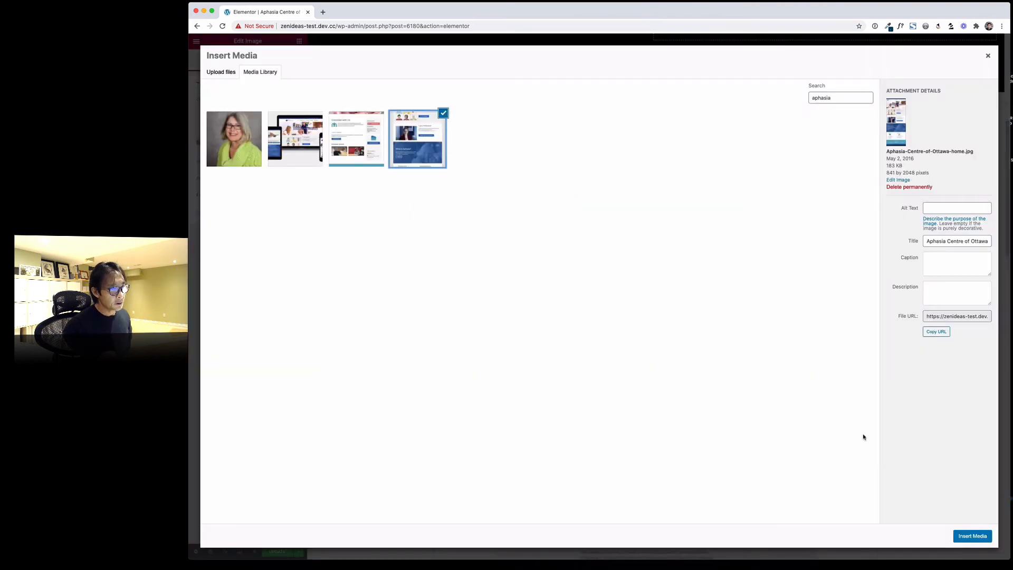
left_click(972, 536)
scroll(862, 464, "down", 5)
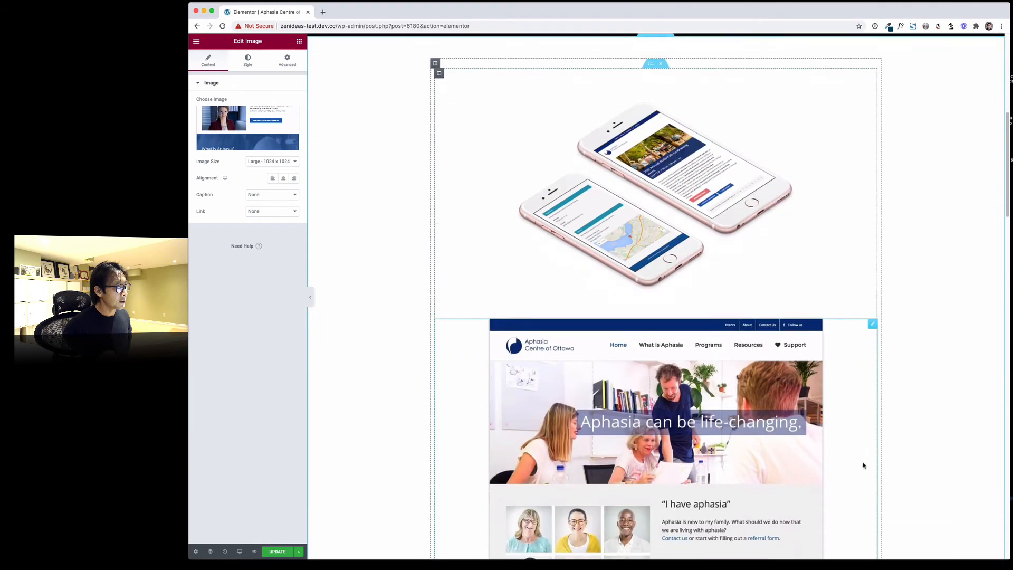
- Replace the "Sexual Harassment at Work" screenshot with Aphasia-Centre-Ottawa-volunteer.jpg from the media library
scroll(862, 464, "down", 10)
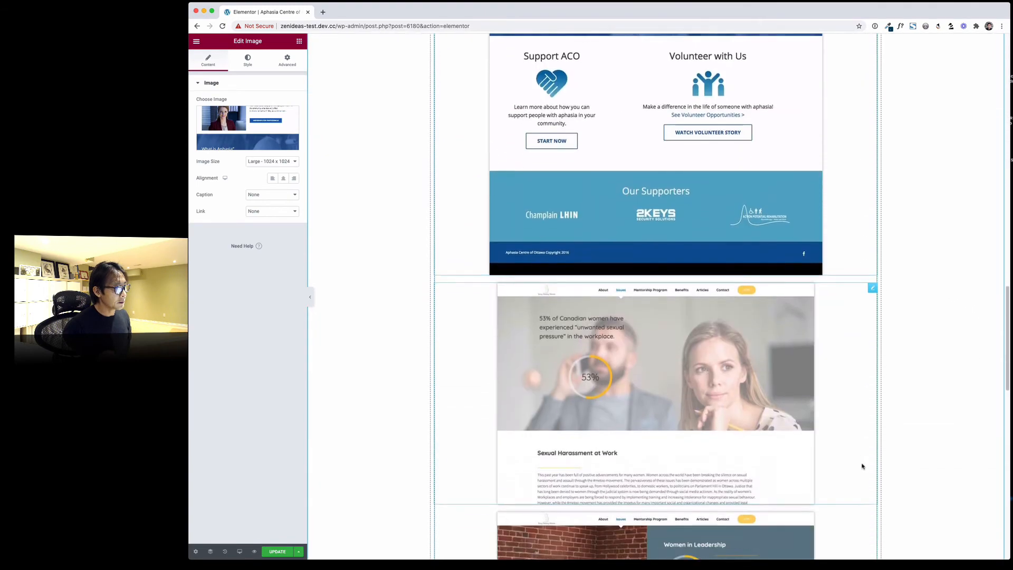
left_click(745, 350)
scroll(750, 353, "down", 7)
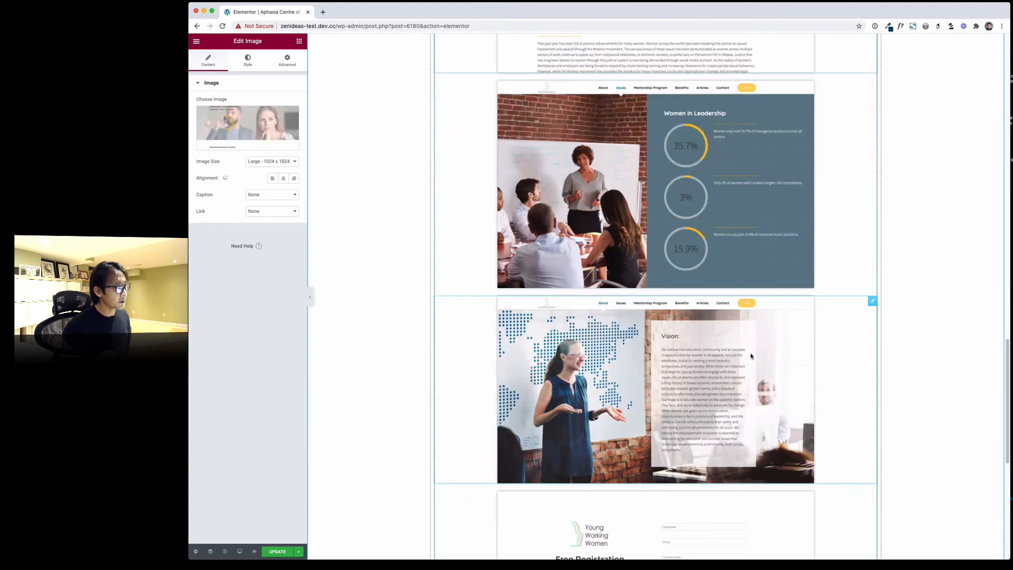
scroll(658, 334, "up", 7)
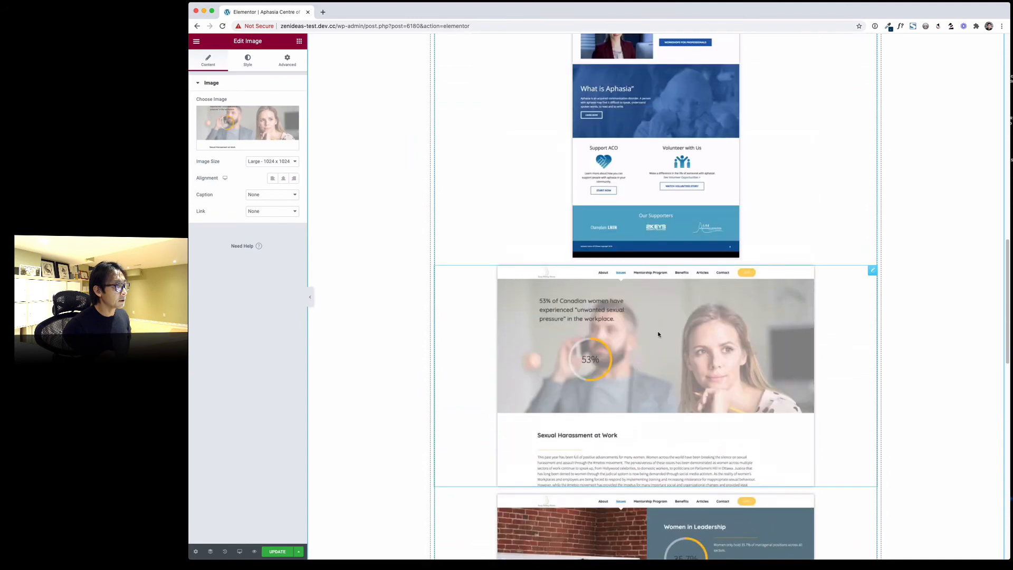
left_click(268, 129)
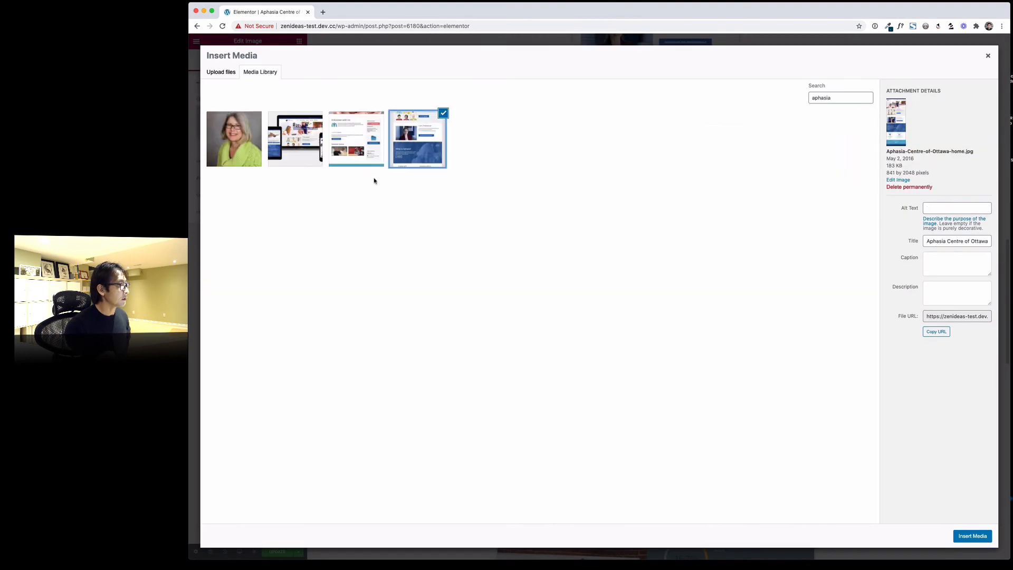
left_click(357, 148)
left_click(970, 536)
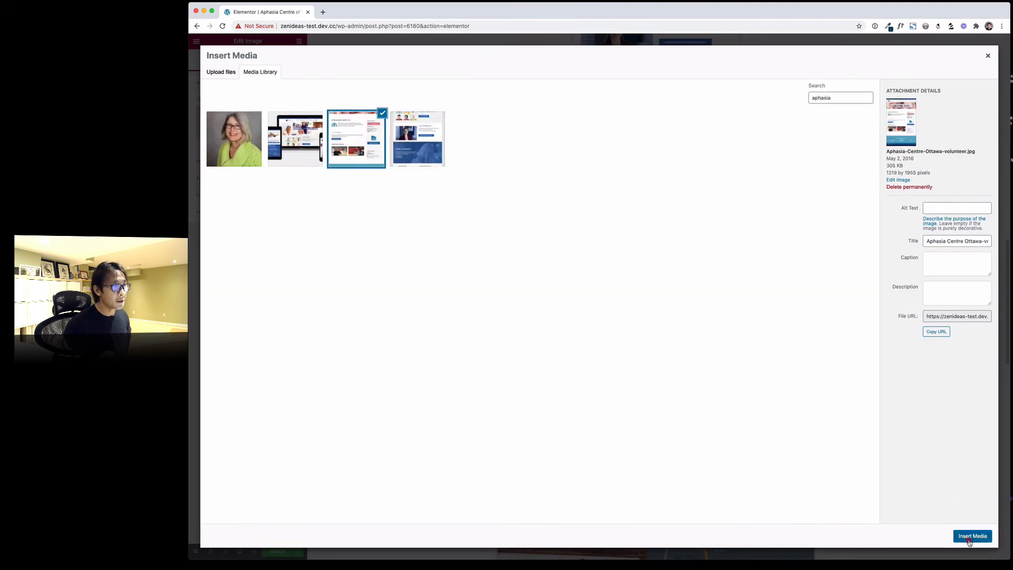
- Replace the "Women in Leadership" screenshot with the event page image found by searching the media library for "upcoming-events"
scroll(705, 461, "down", 10)
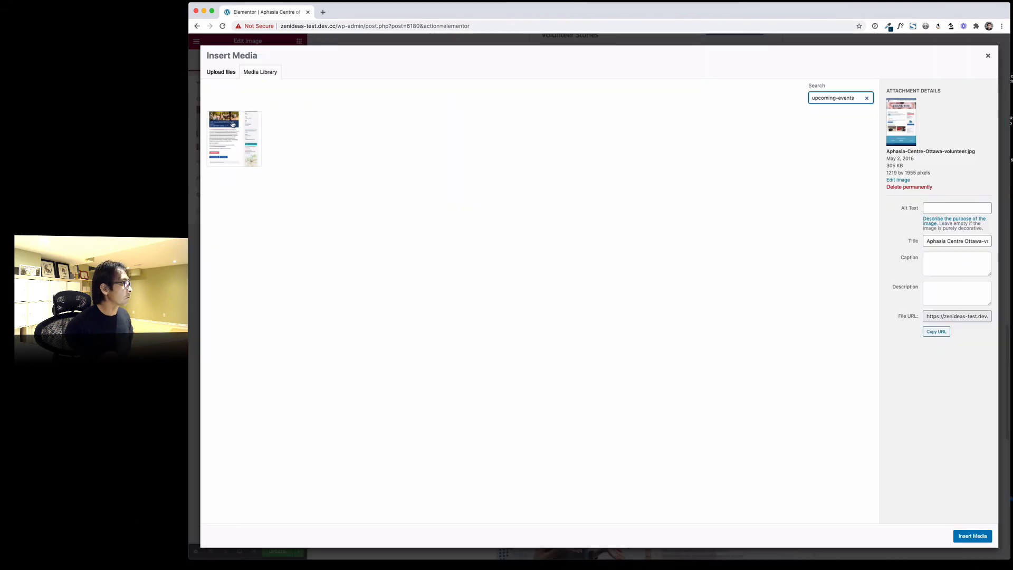
left_click(233, 124)
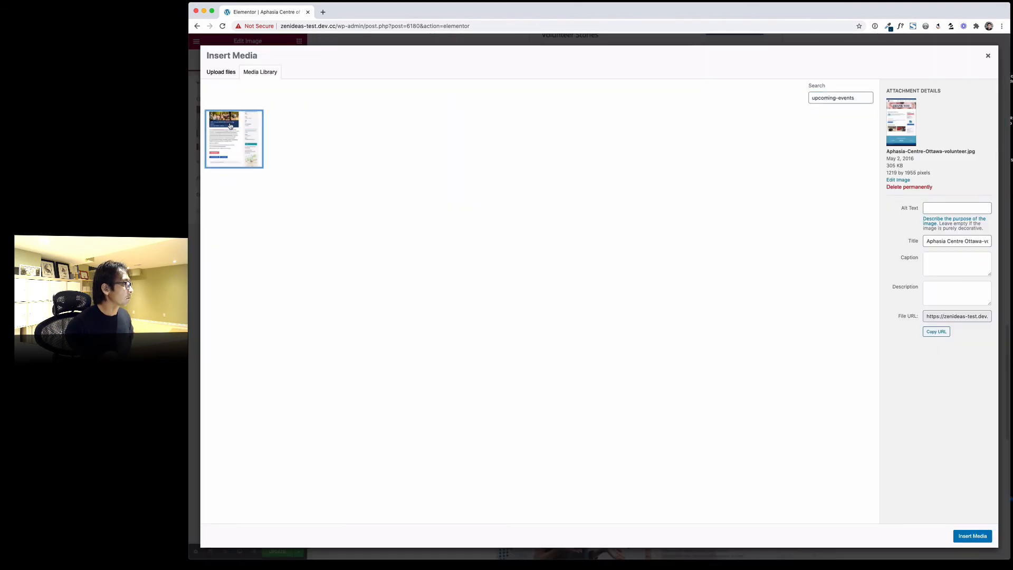
left_click(963, 536)
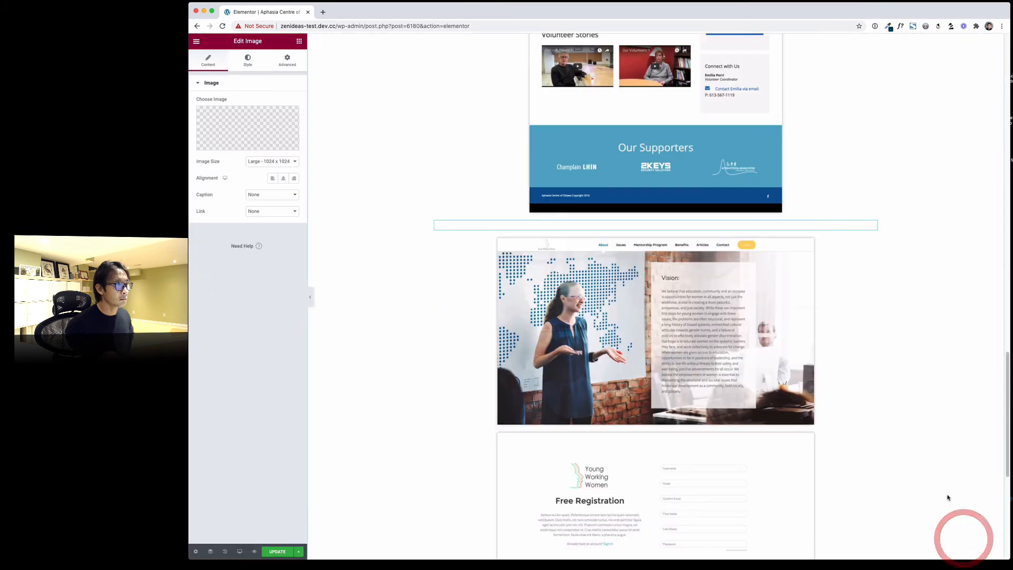
- Replace the "Vision" screenshot with ACO-refferal-form.jpg, found by searching the media library for "aco"
scroll(834, 294, "up", 3)
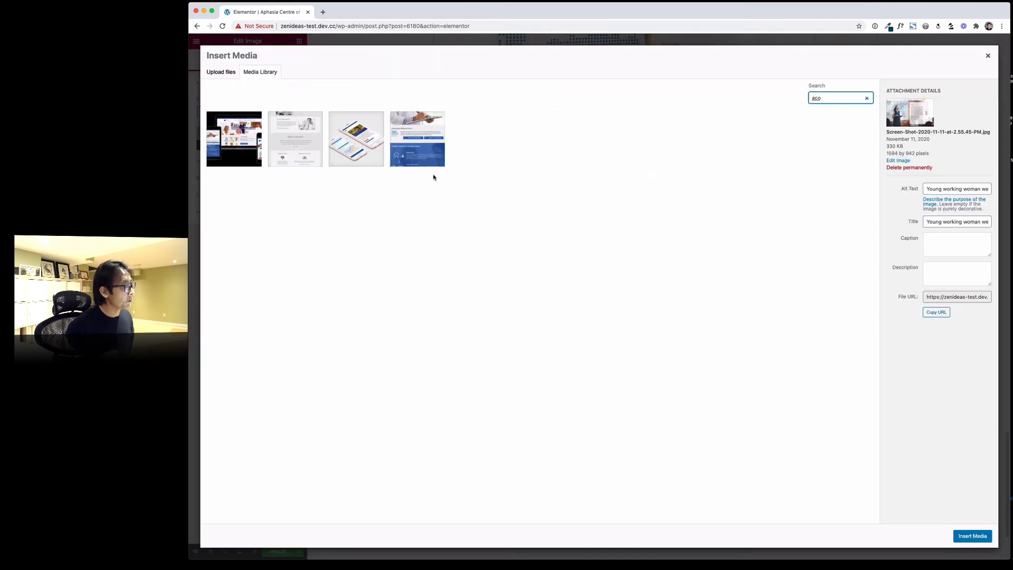
left_click(423, 157)
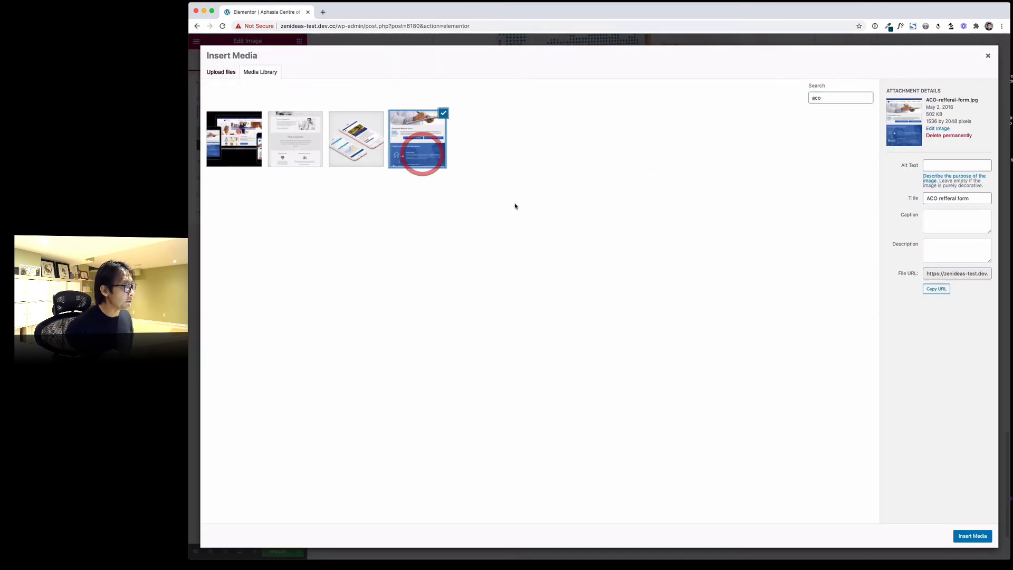
left_click(971, 537)
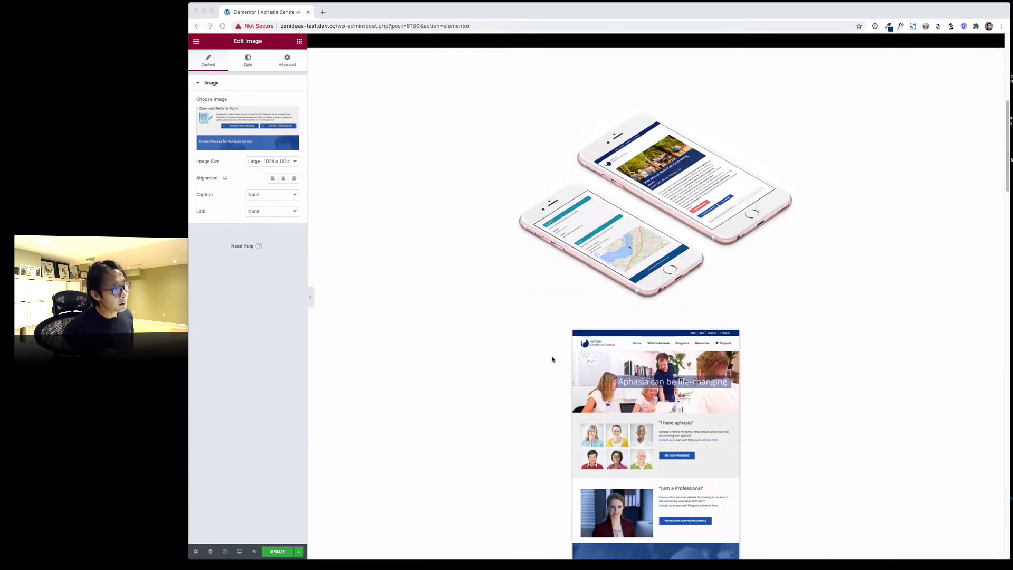
- Set the image size of the Aphasia Centre home page screenshot to Medium Large - 768
scroll(630, 381, "down", 10)
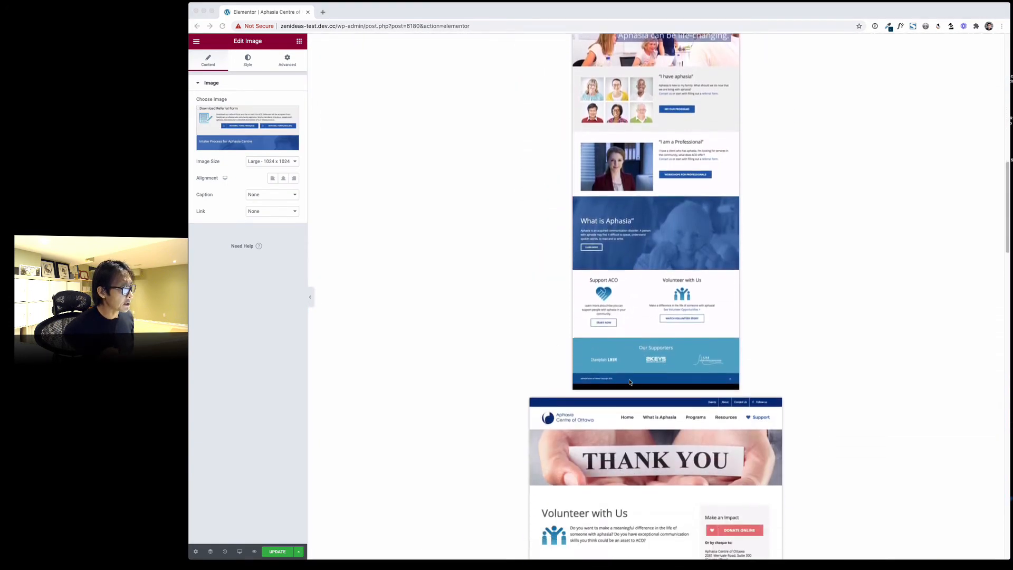
scroll(629, 381, "down", 9)
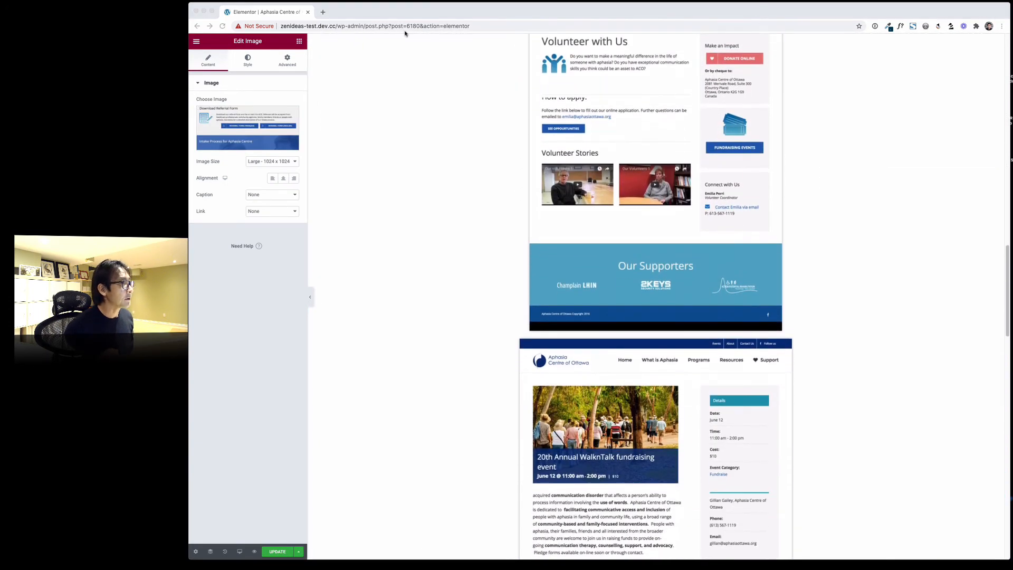
scroll(406, 127, "up", 20)
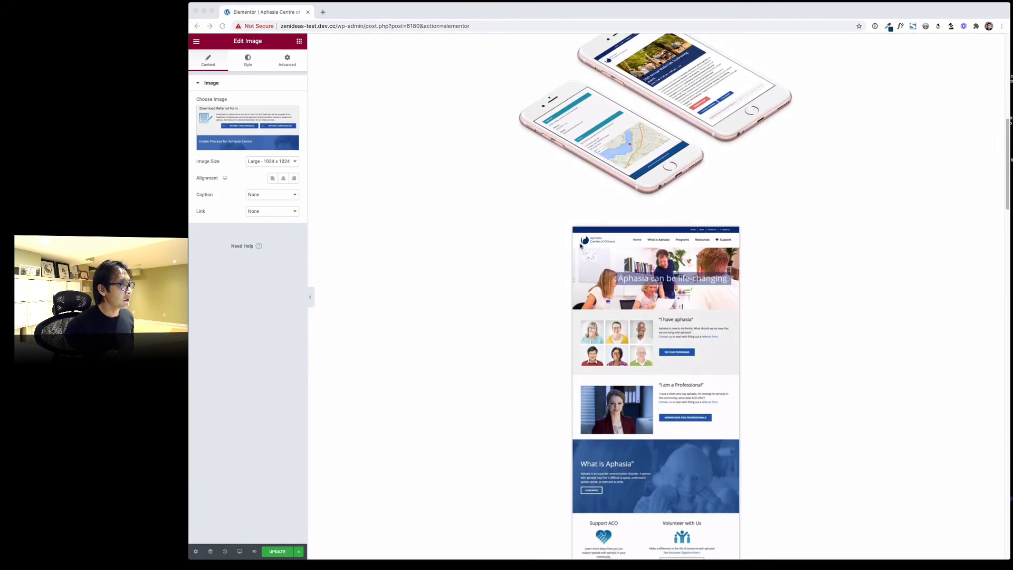
left_click(625, 277)
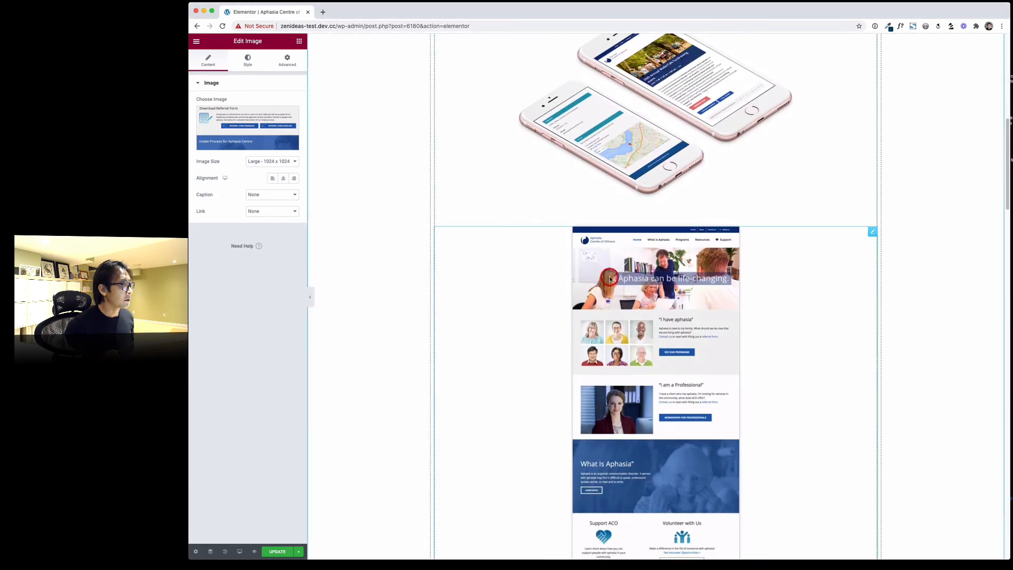
right_click(873, 233)
left_click(875, 237)
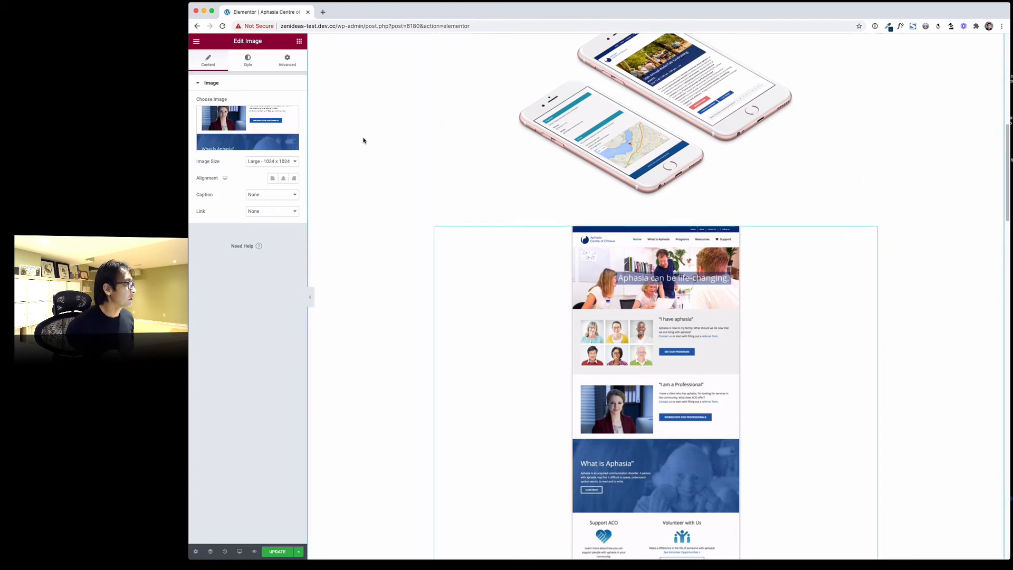
left_click(274, 163)
left_click(279, 155)
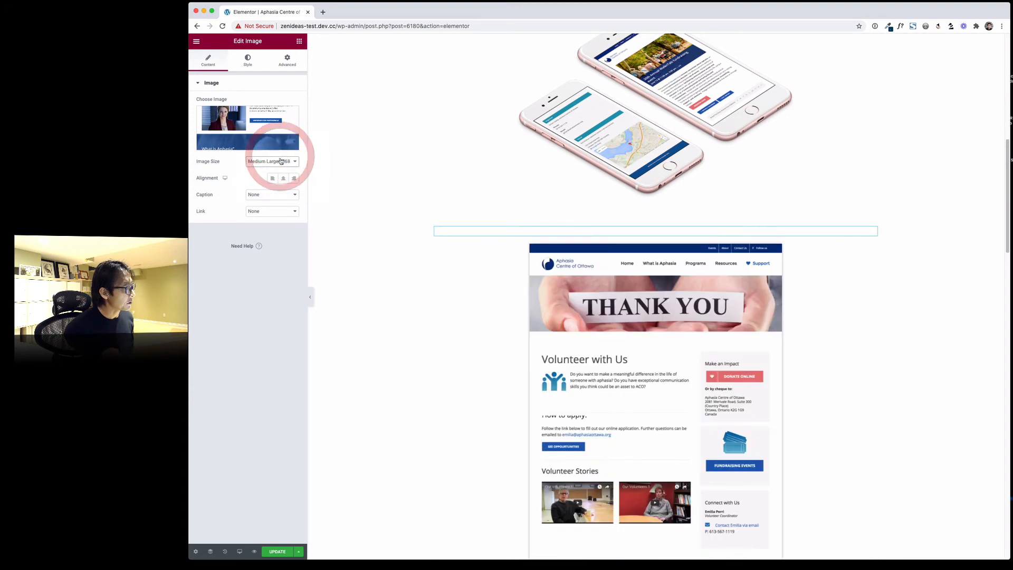
- Set the image size of the "Volunteer with Us" page screenshot to Medium Large - 768
scroll(670, 321, "down", 10)
scroll(672, 320, "down", 6)
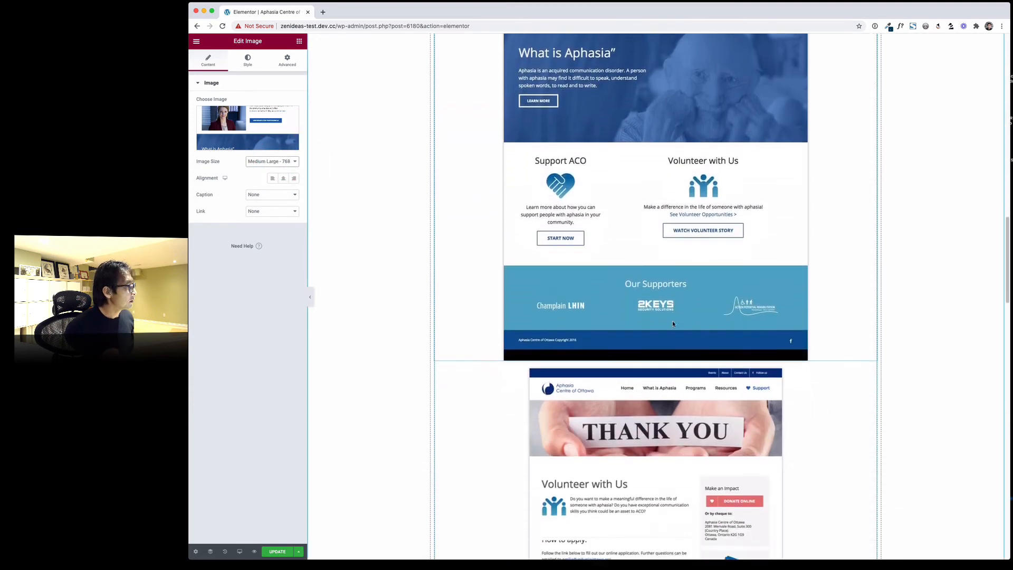
scroll(650, 325, "down", 1)
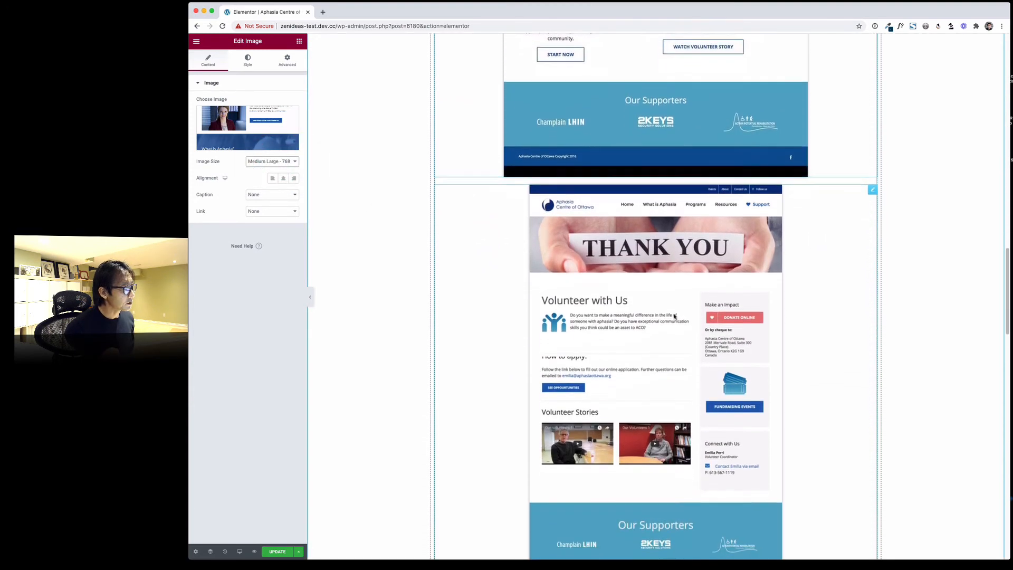
scroll(861, 192, "up", 5)
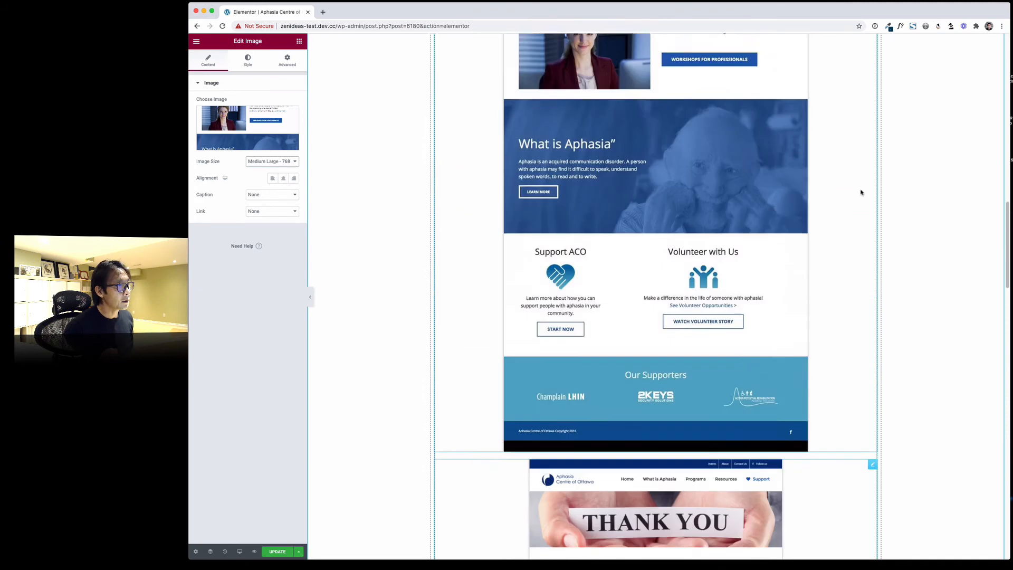
scroll(861, 192, "down", 2)
right_click(871, 346)
left_click(884, 352)
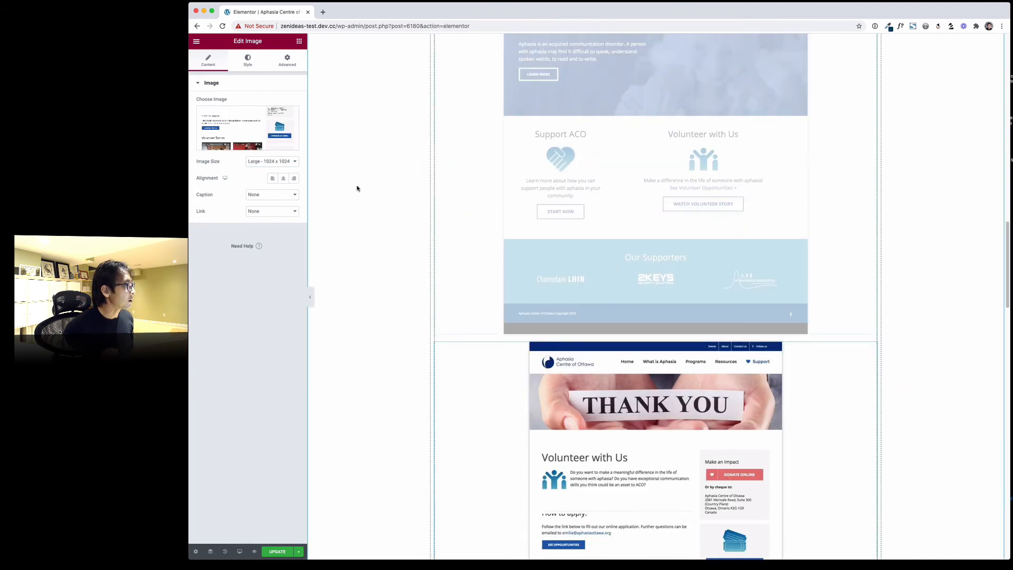
left_click(293, 161)
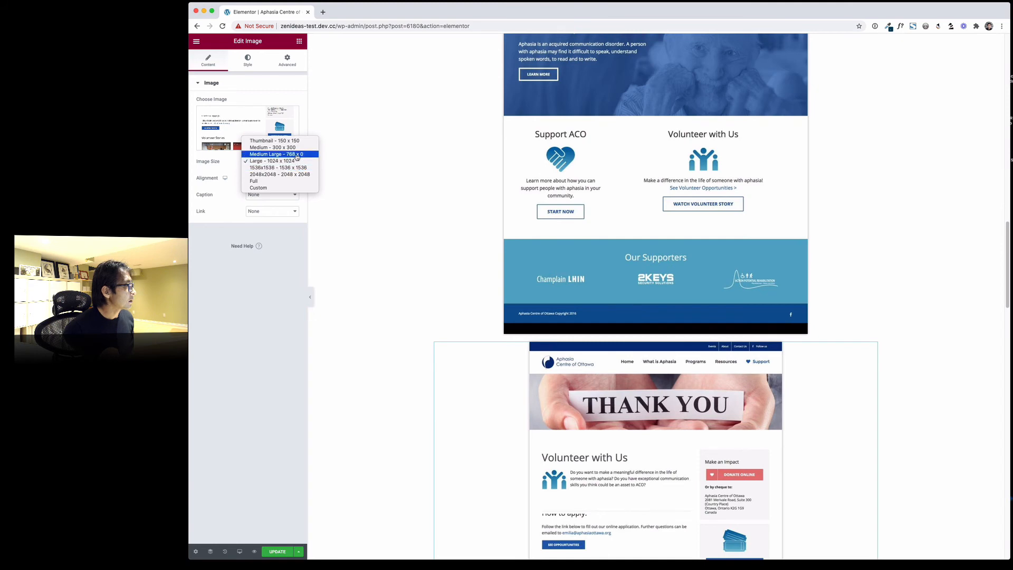
left_click(295, 154)
- Set the image size of the WalknTalk fundraising event page screenshot to Medium Large - 768
scroll(728, 370, "down", 4)
scroll(728, 371, "down", 9)
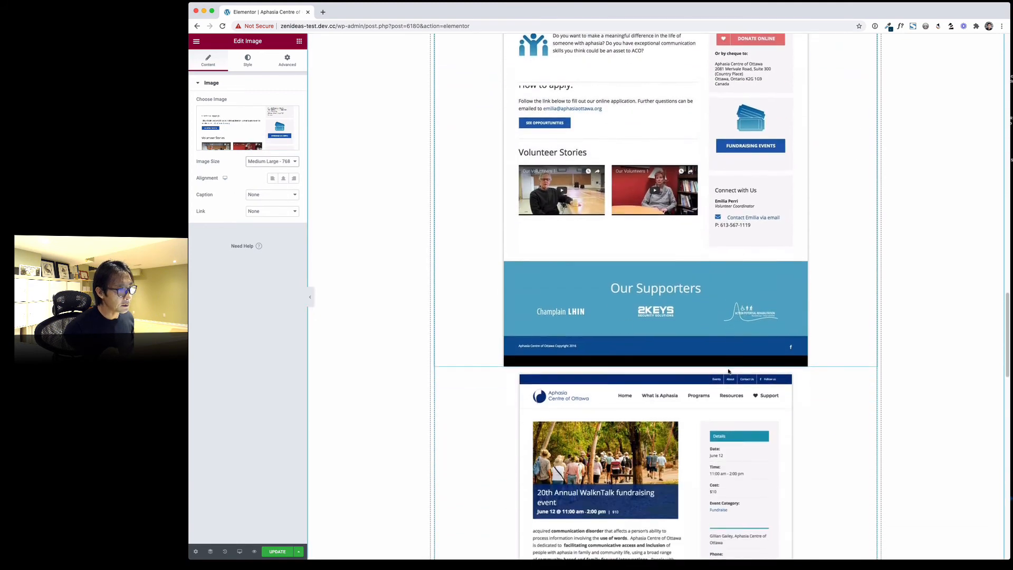
right_click(869, 255)
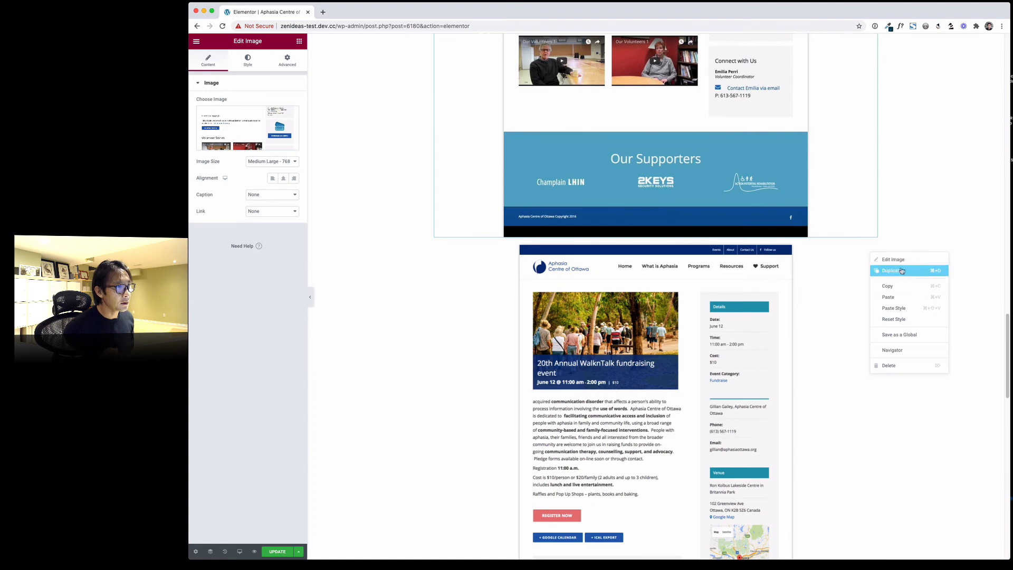
left_click(899, 261)
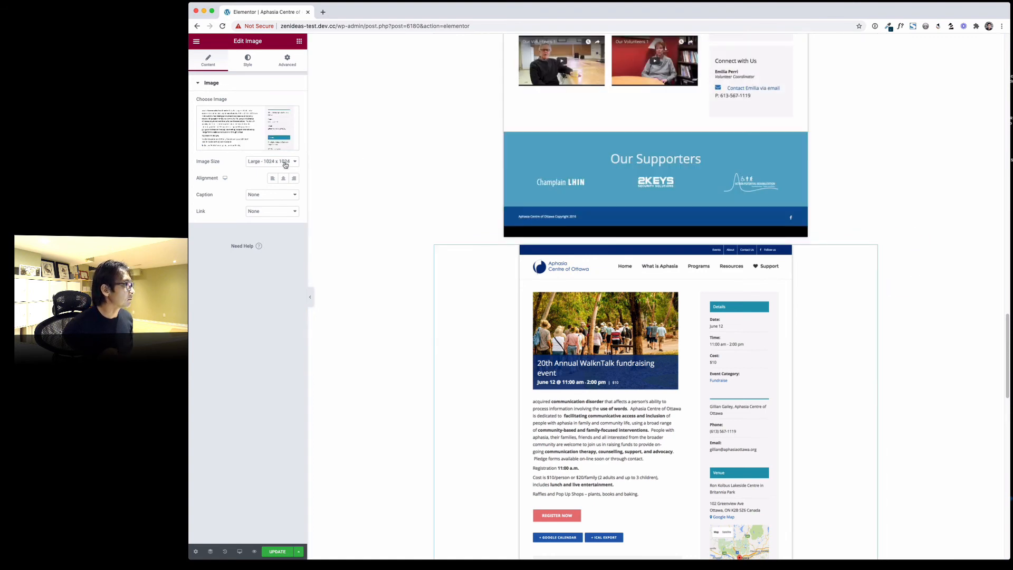
left_click(285, 164)
left_click(288, 154)
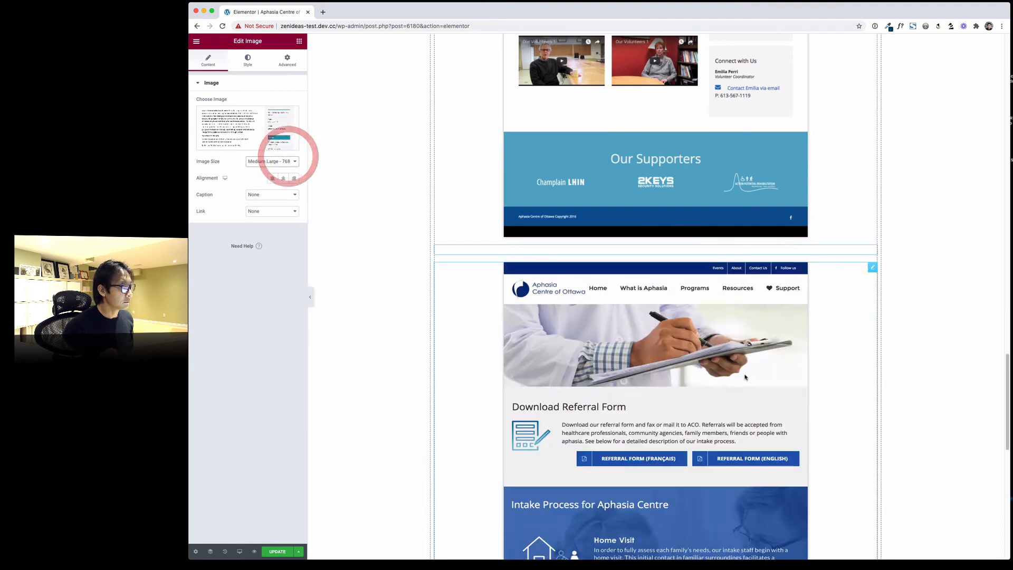
- Set the image size of the "Download Referral Form" page screenshot to Medium Large - 768
scroll(753, 378, "down", 7)
scroll(752, 377, "down", 3)
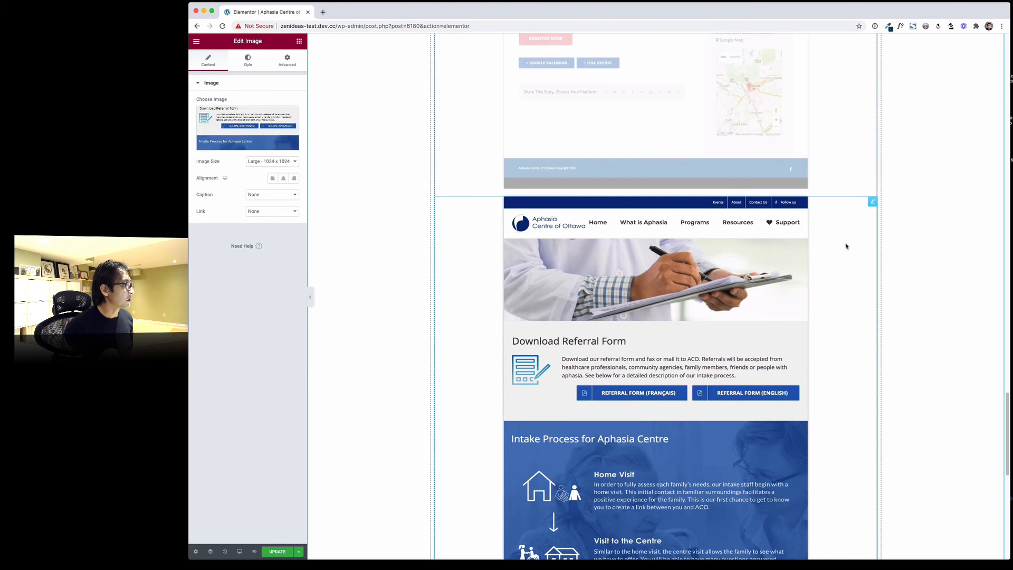
left_click(289, 161)
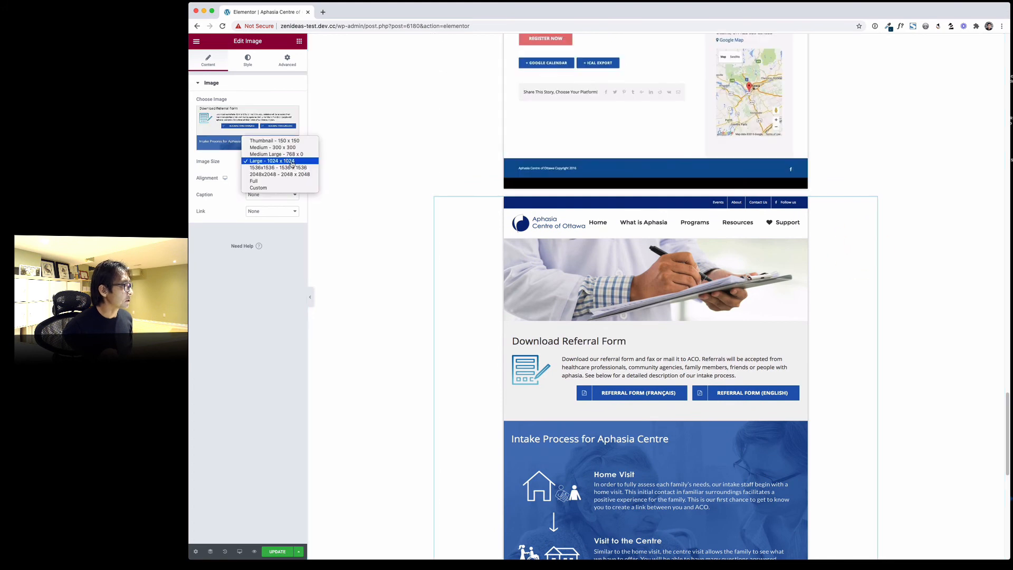
left_click(288, 154)
- Delete the leftover Young Working Women "Free Registration" screenshot at the end of the showcase images
scroll(710, 367, "down", 2)
scroll(710, 367, "down", 10)
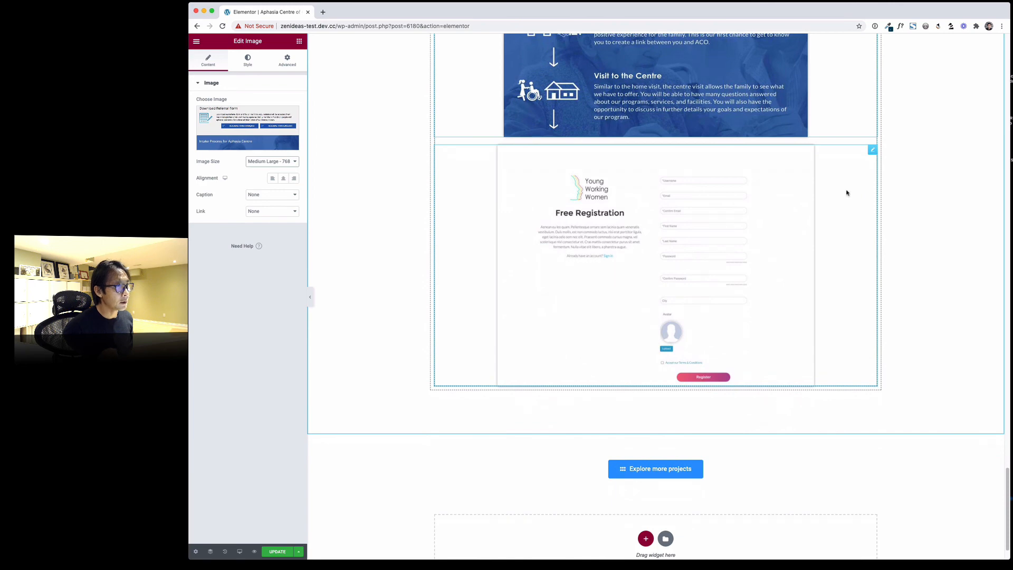
right_click(873, 151)
left_click(910, 267)
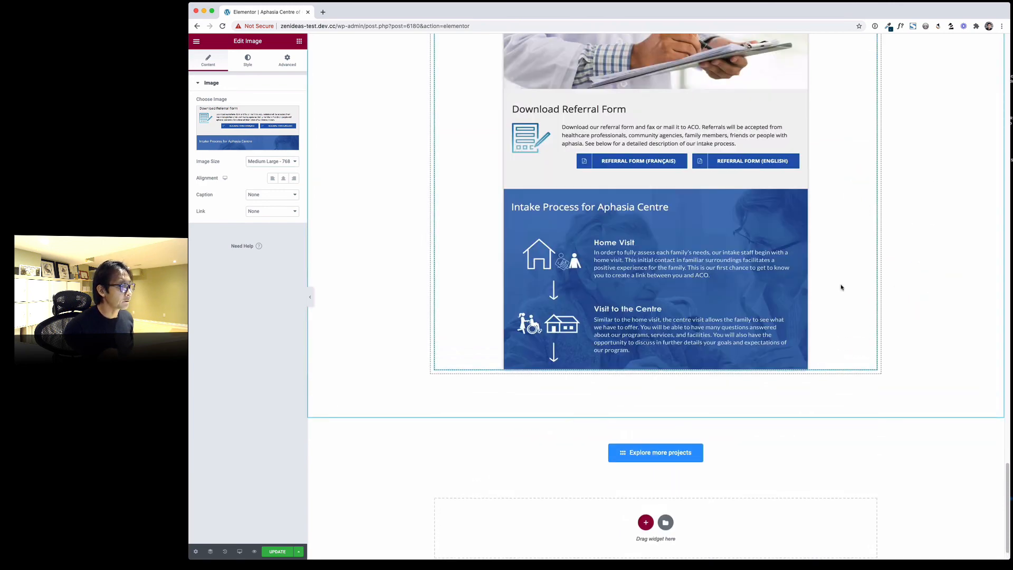
- Update the portfolio post and review the page from the showcase screenshots back up to the hero section
left_click(278, 552)
scroll(494, 404, "up", 3)
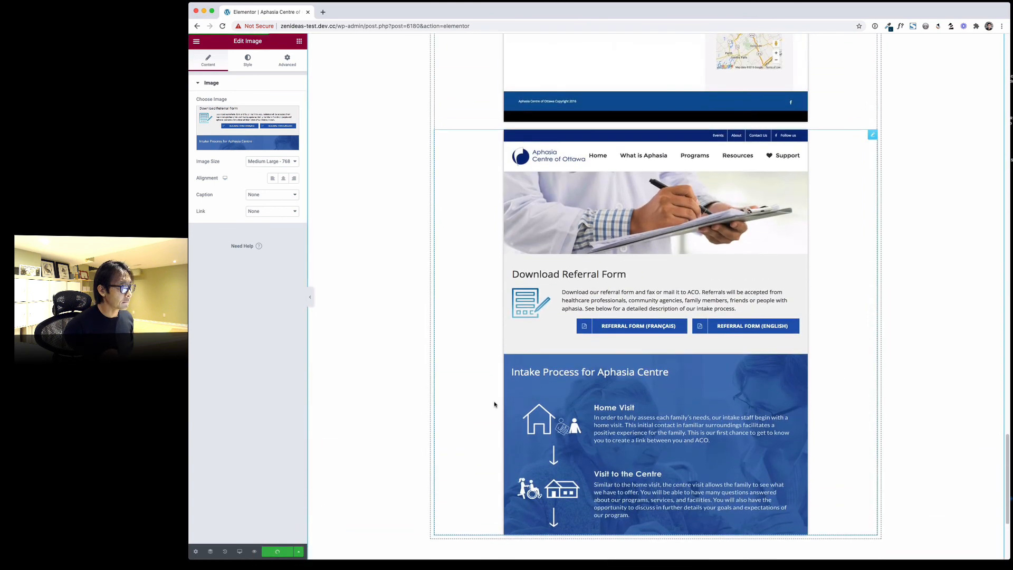
scroll(494, 404, "up", 15)
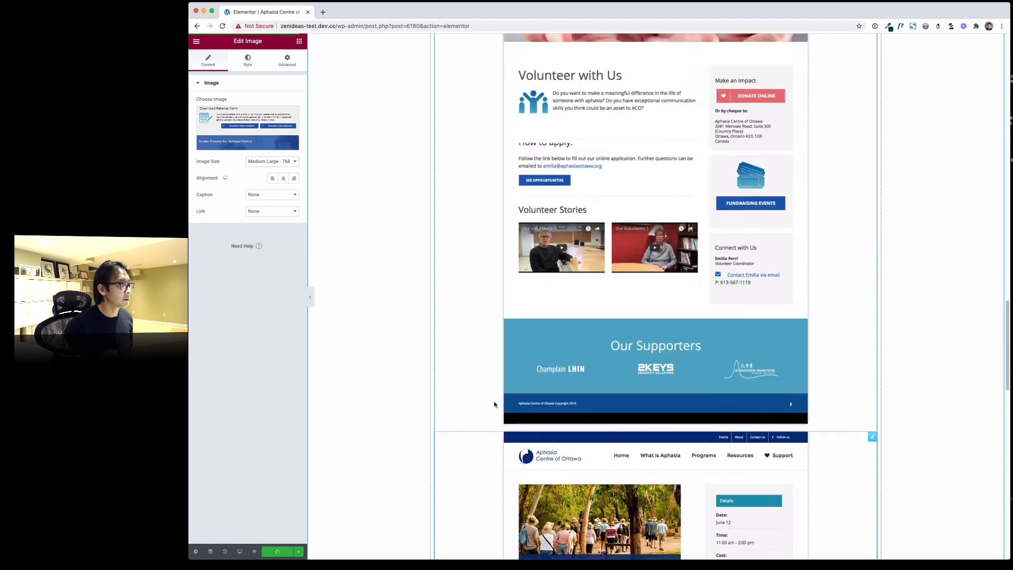
scroll(494, 404, "up", 20)
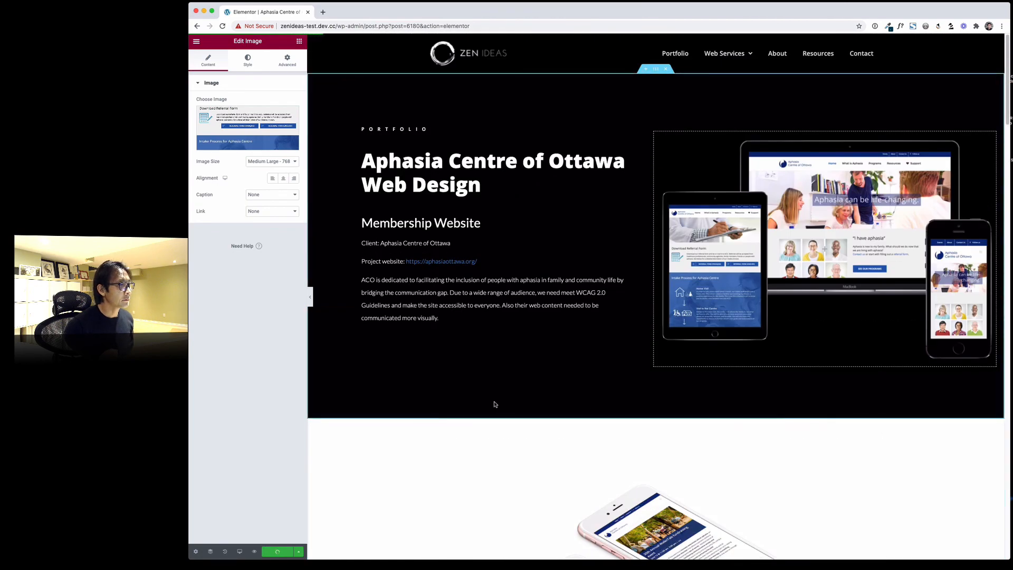
scroll(494, 404, "down", 6)
scroll(494, 404, "up", 6)
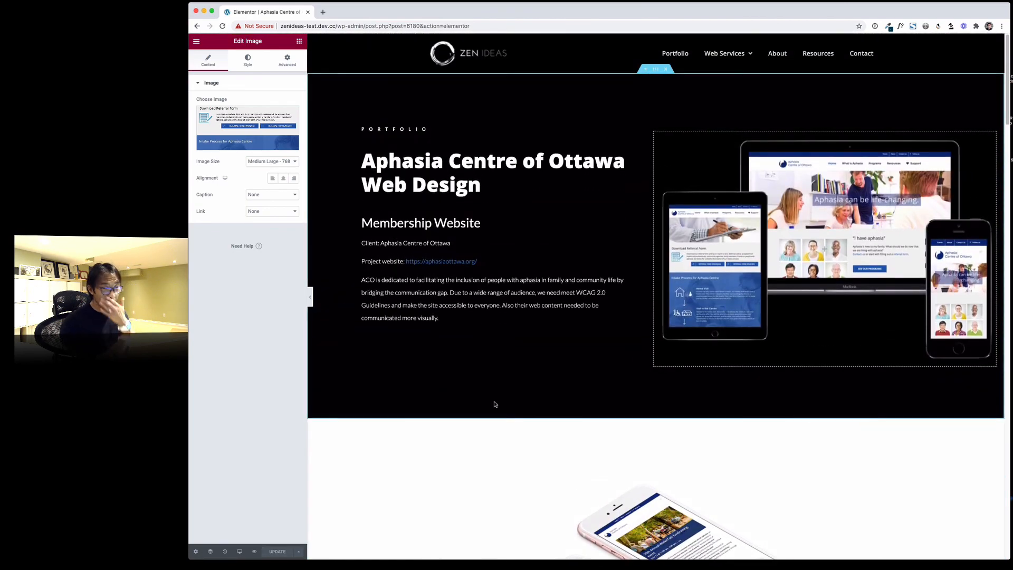